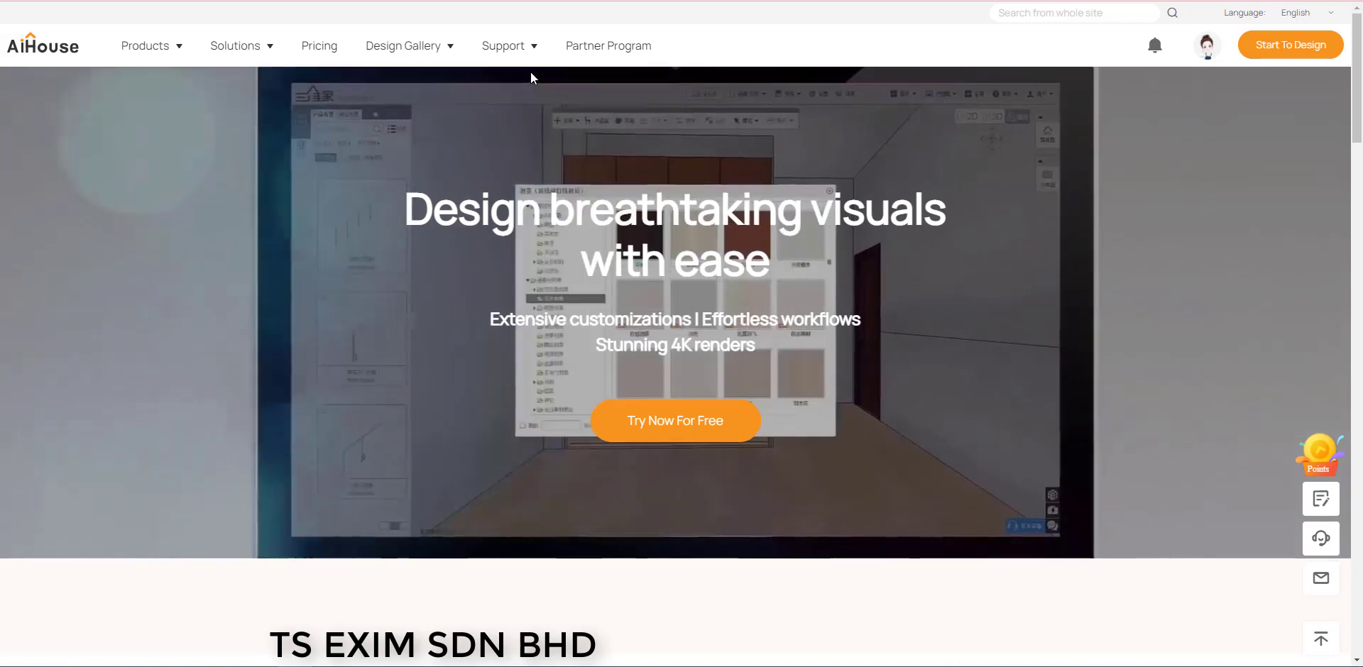
Download the AiHouse tool from Support > Download, saving model_convert.rar to the Downloads folder
{"action": "mouse_move", "coordinate": [532, 44]}
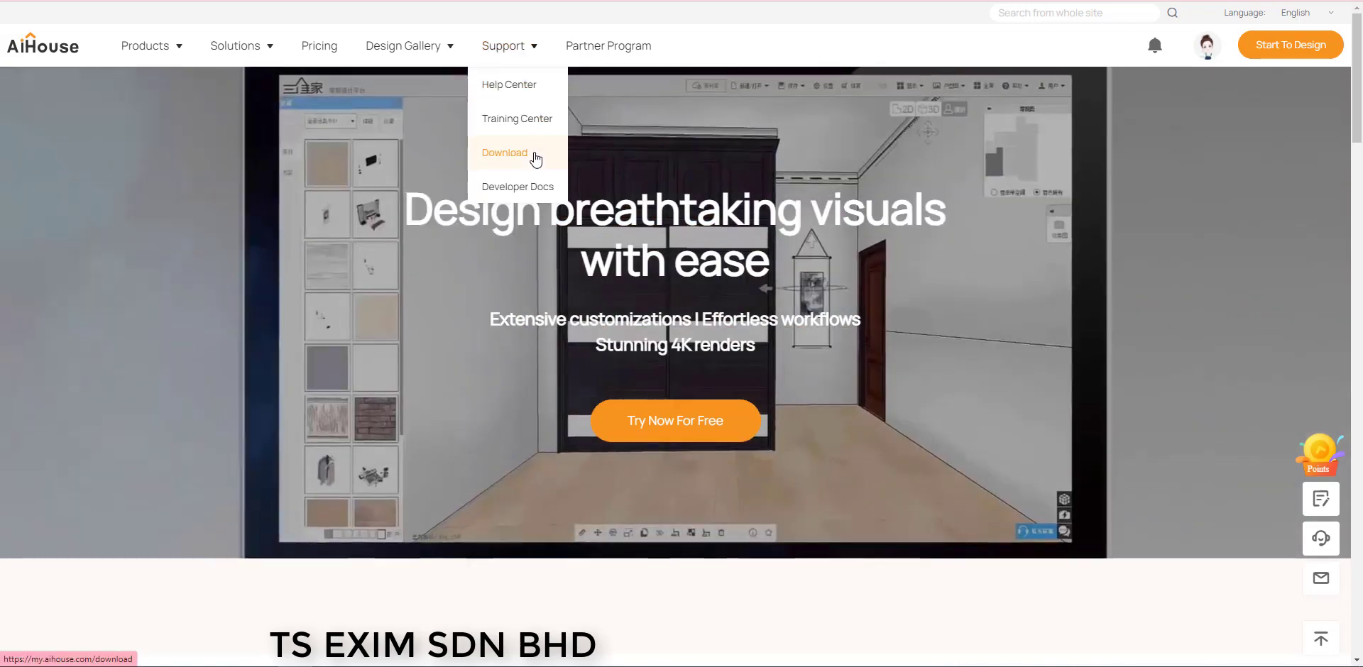
{"action": "left_click", "coordinate": [534, 155]}
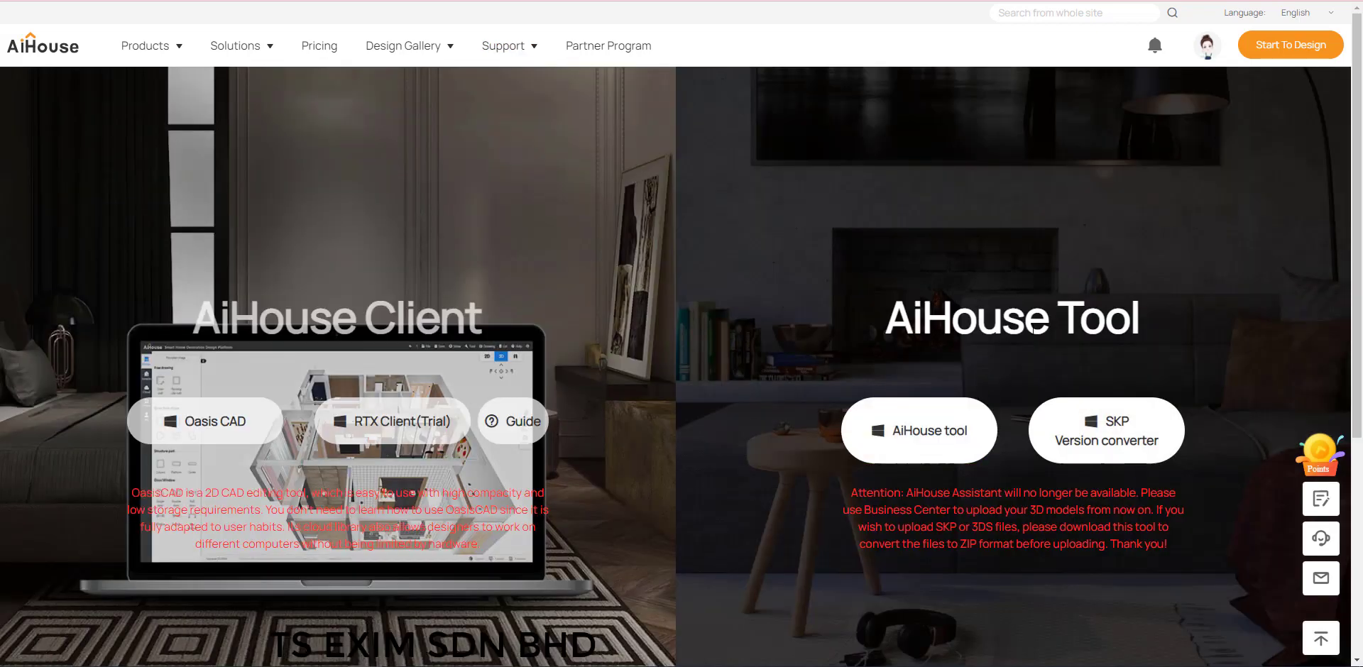
{"action": "left_click", "coordinate": [925, 431]}
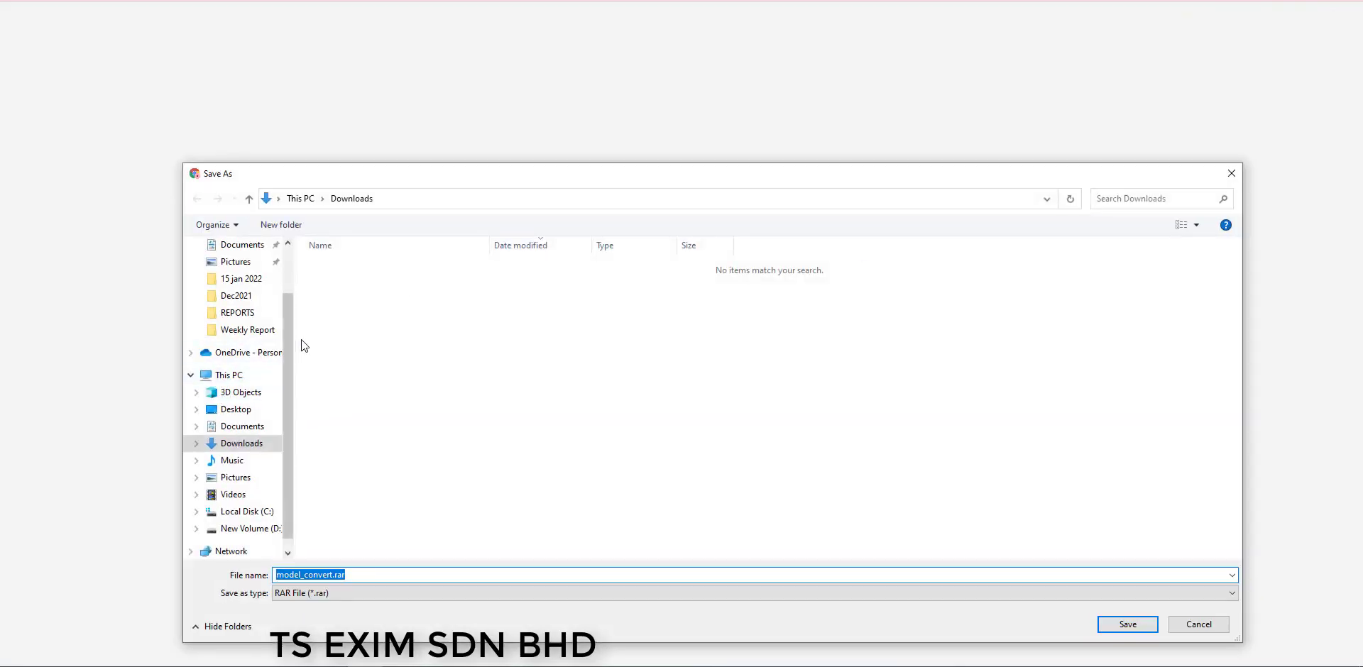
{"action": "scroll", "coordinate": [276, 334], "scroll_direction": "up", "scroll_amount": 2}
{"action": "left_click", "coordinate": [241, 290]}
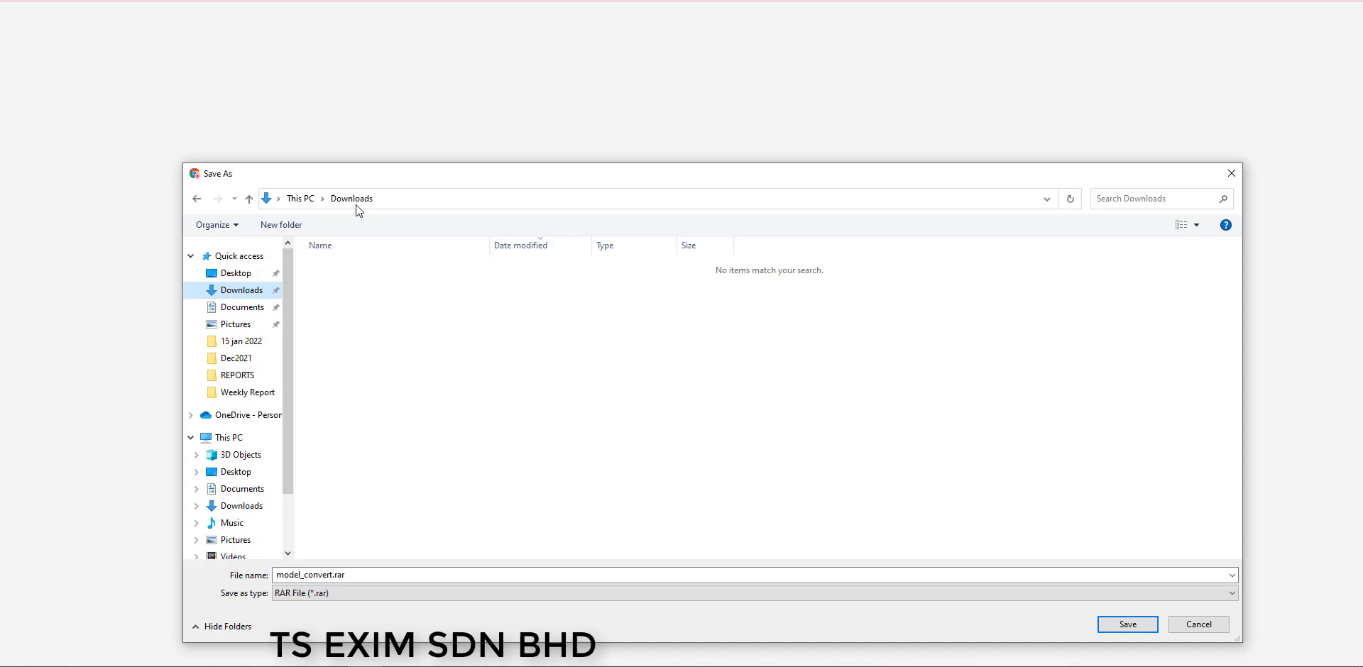
{"action": "left_click", "coordinate": [1153, 625]}
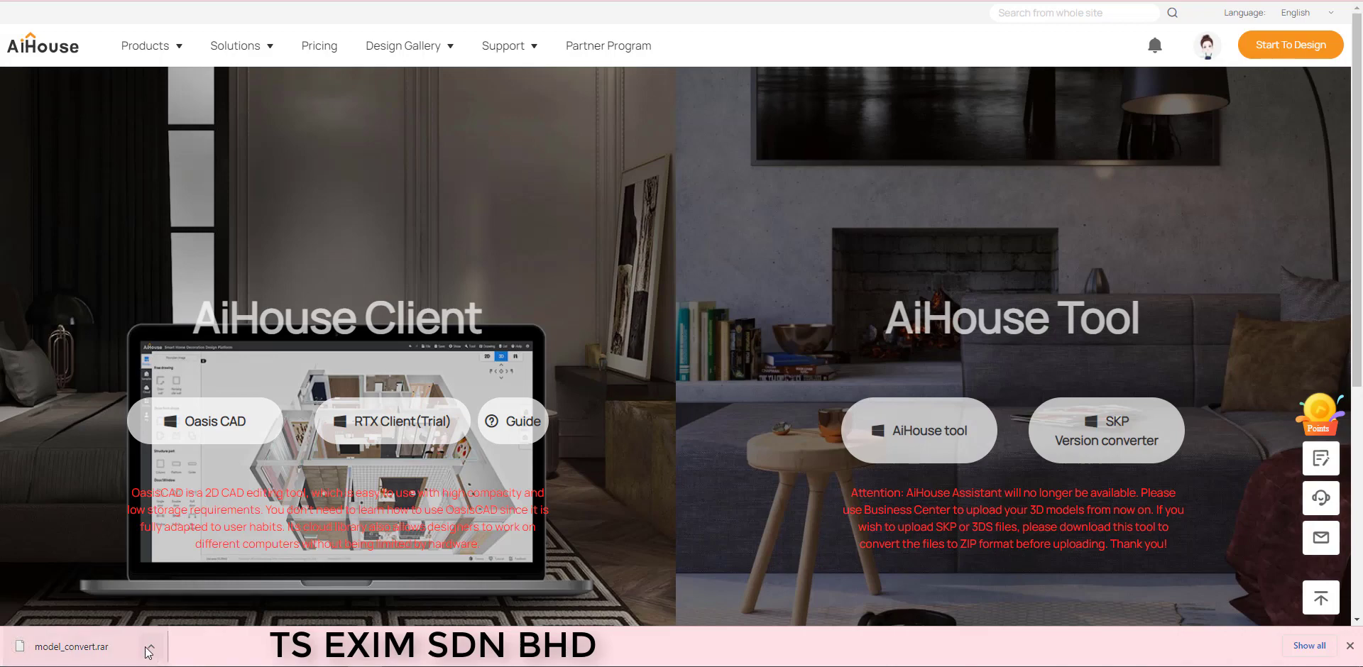
Locate model_convert.rar in Downloads and extract it there with 7-Zip Extract Here
{"action": "left_click", "coordinate": [151, 649]}
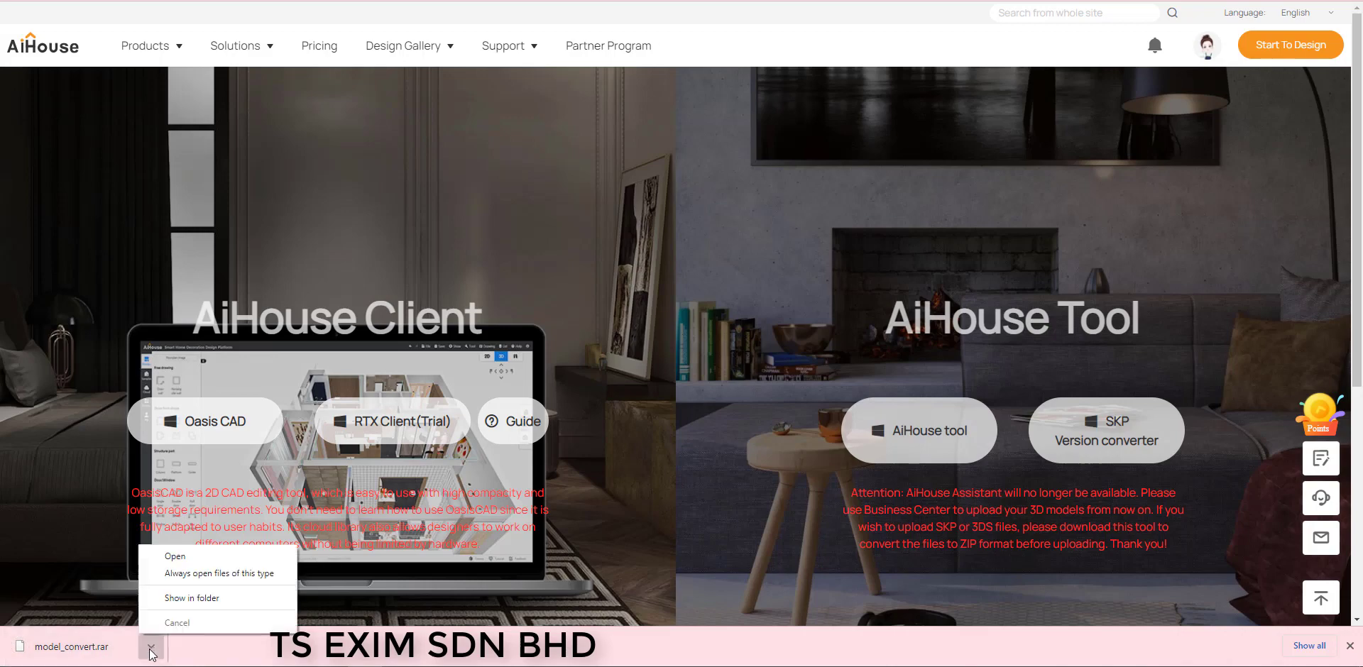
{"action": "left_click", "coordinate": [191, 598]}
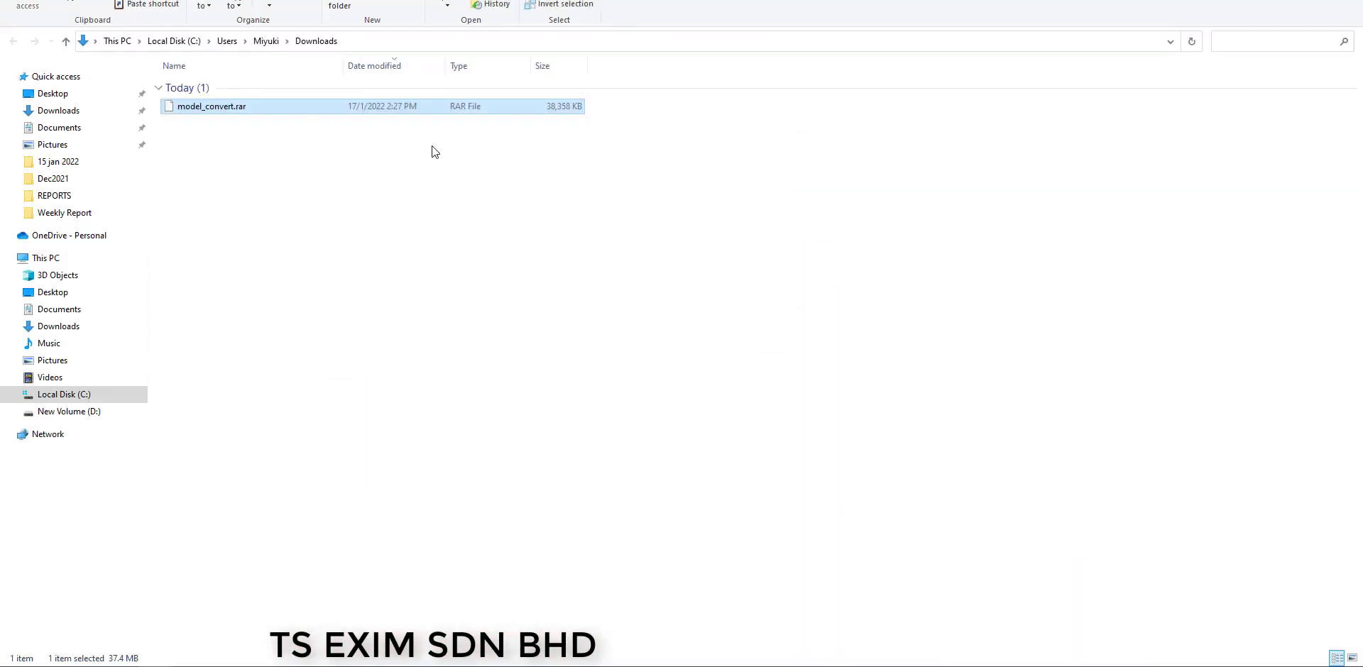
{"action": "left_click", "coordinate": [660, 258]}
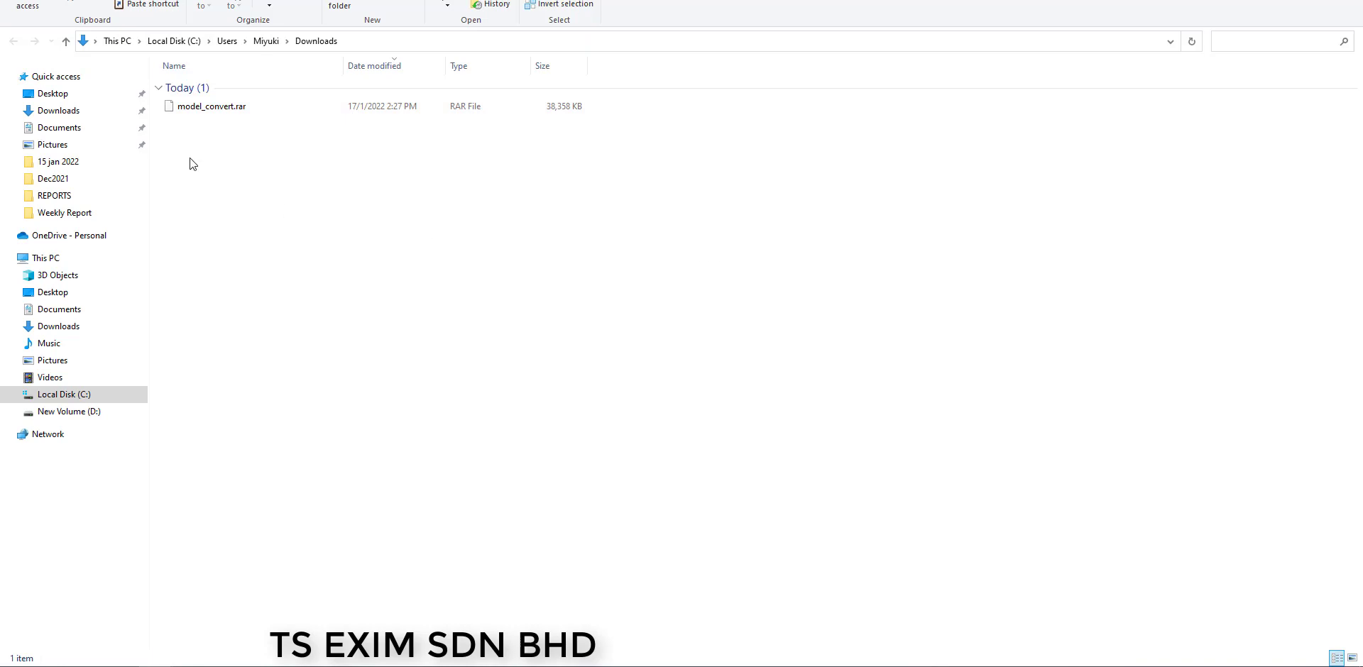
{"action": "left_click", "coordinate": [219, 112]}
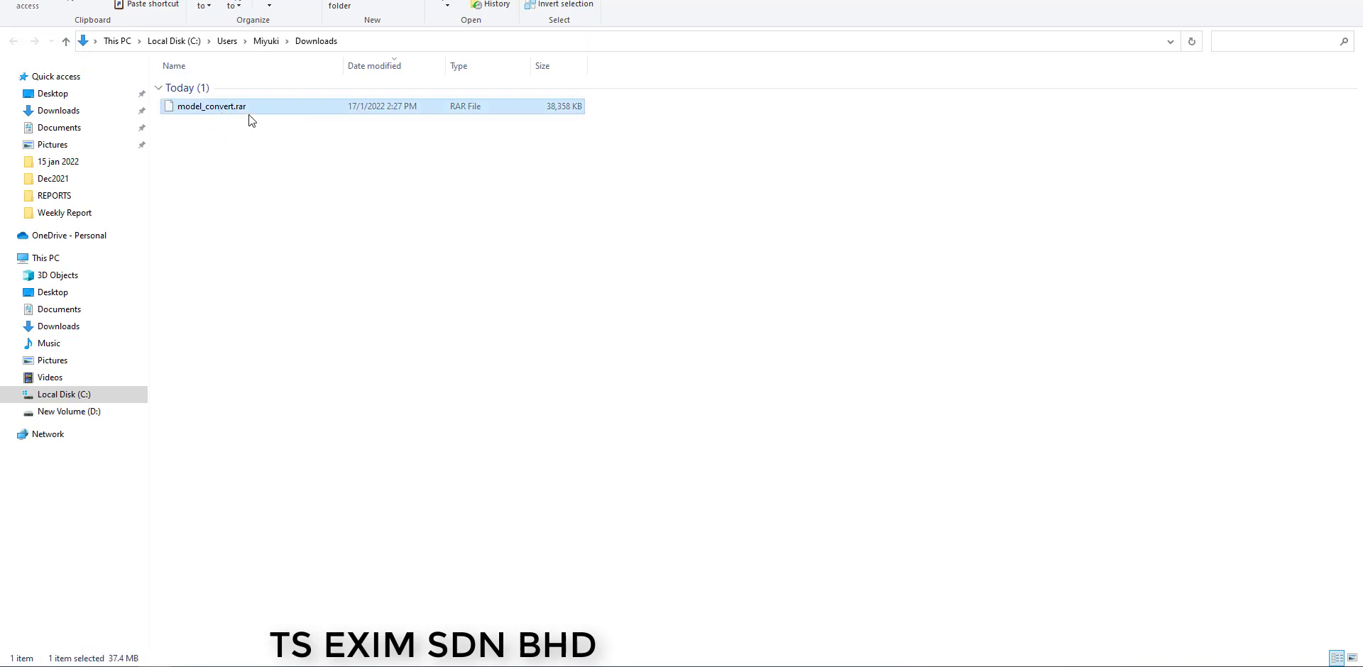
{"action": "right_click", "coordinate": [249, 111]}
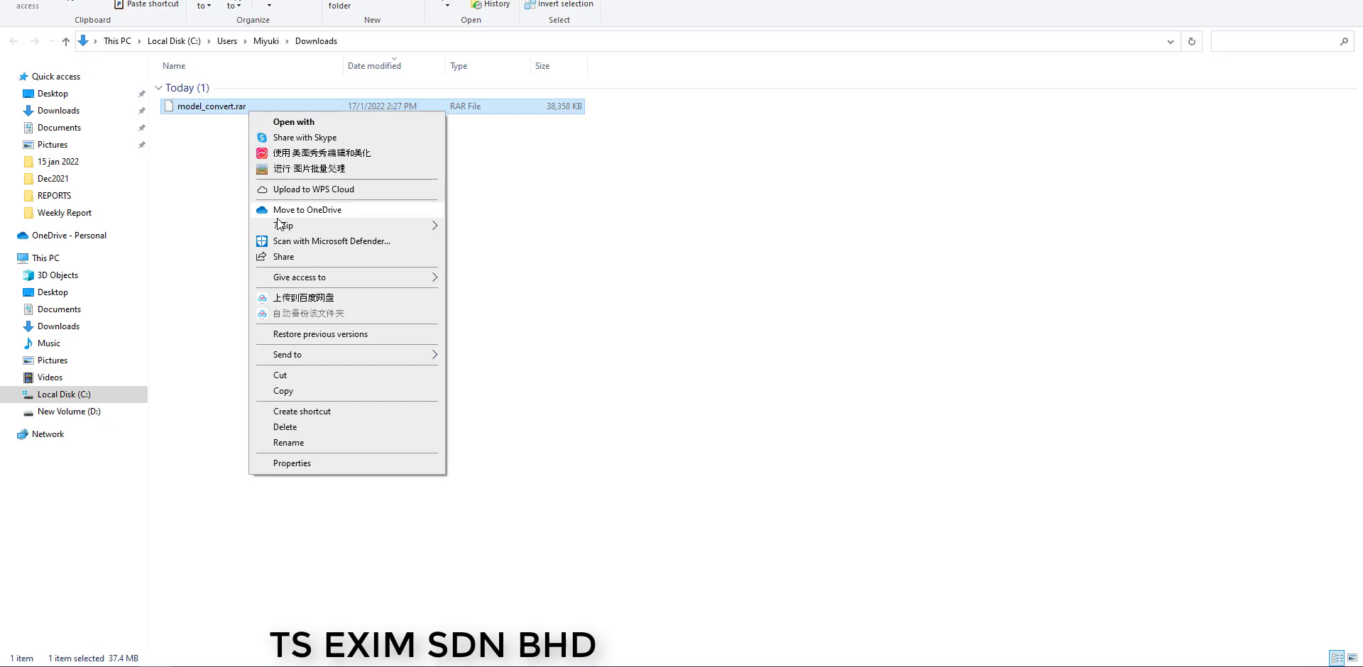
{"action": "mouse_move", "coordinate": [282, 226]}
{"action": "left_click", "coordinate": [497, 273]}
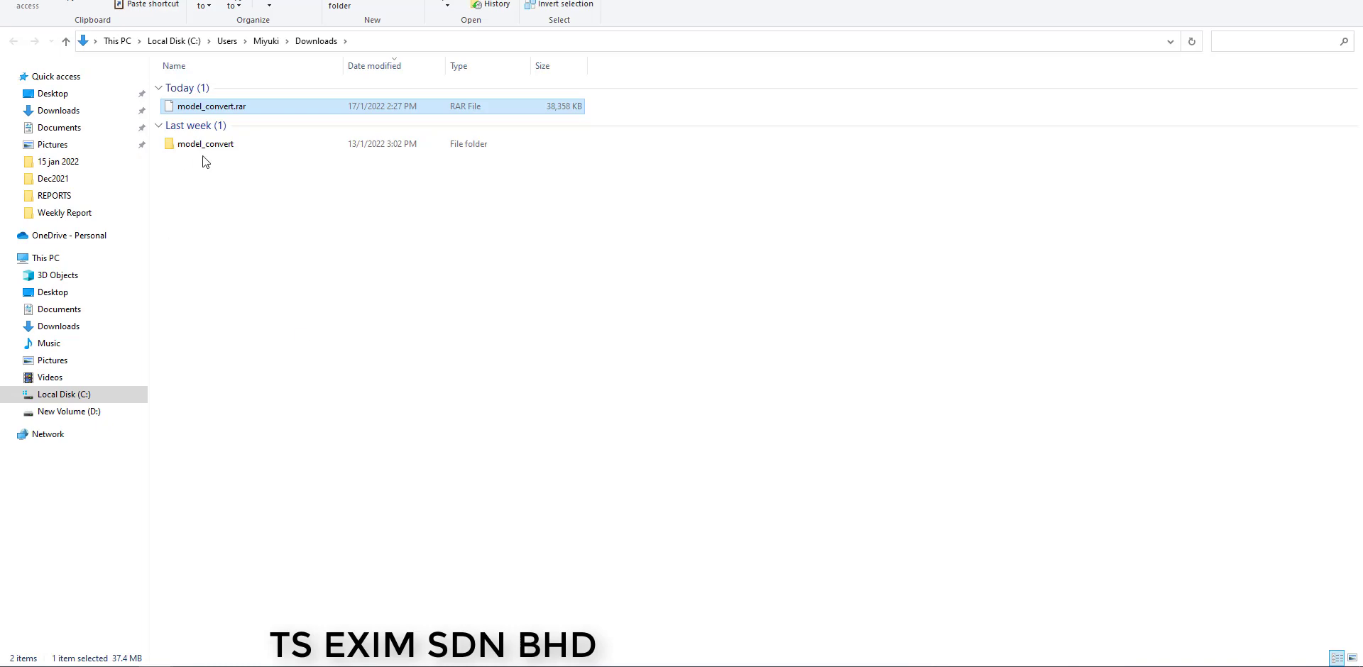
Send 3vjiaTool.exe from model_convert to the desktop as a shortcut and show the desktop
{"action": "left_click", "coordinate": [234, 149]}
{"action": "double_click", "coordinate": [237, 146]}
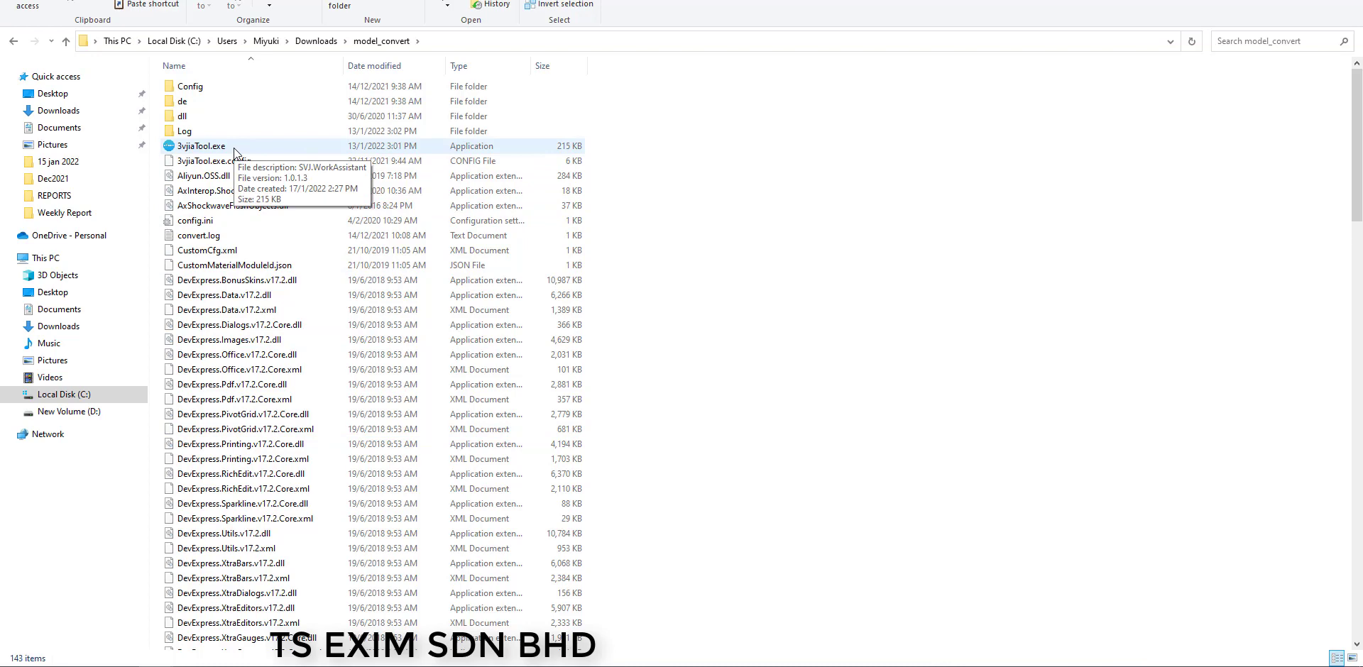
{"action": "left_click", "coordinate": [276, 144]}
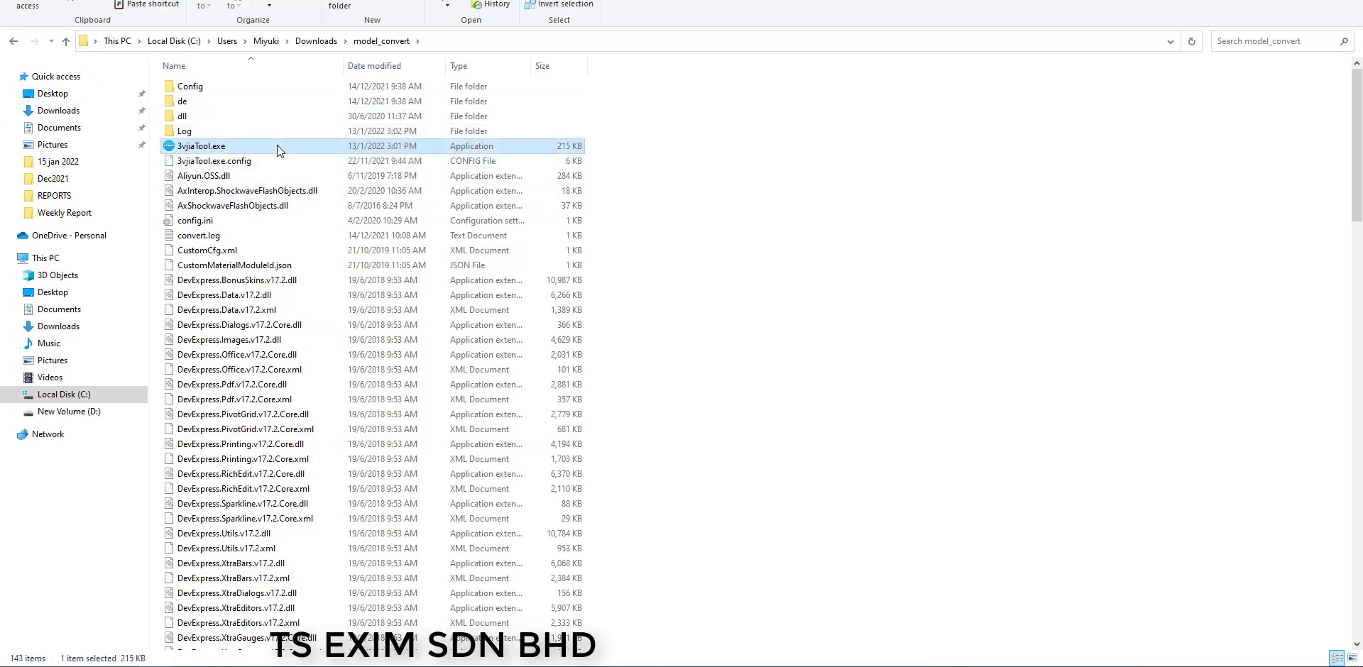
{"action": "right_click", "coordinate": [220, 152]}
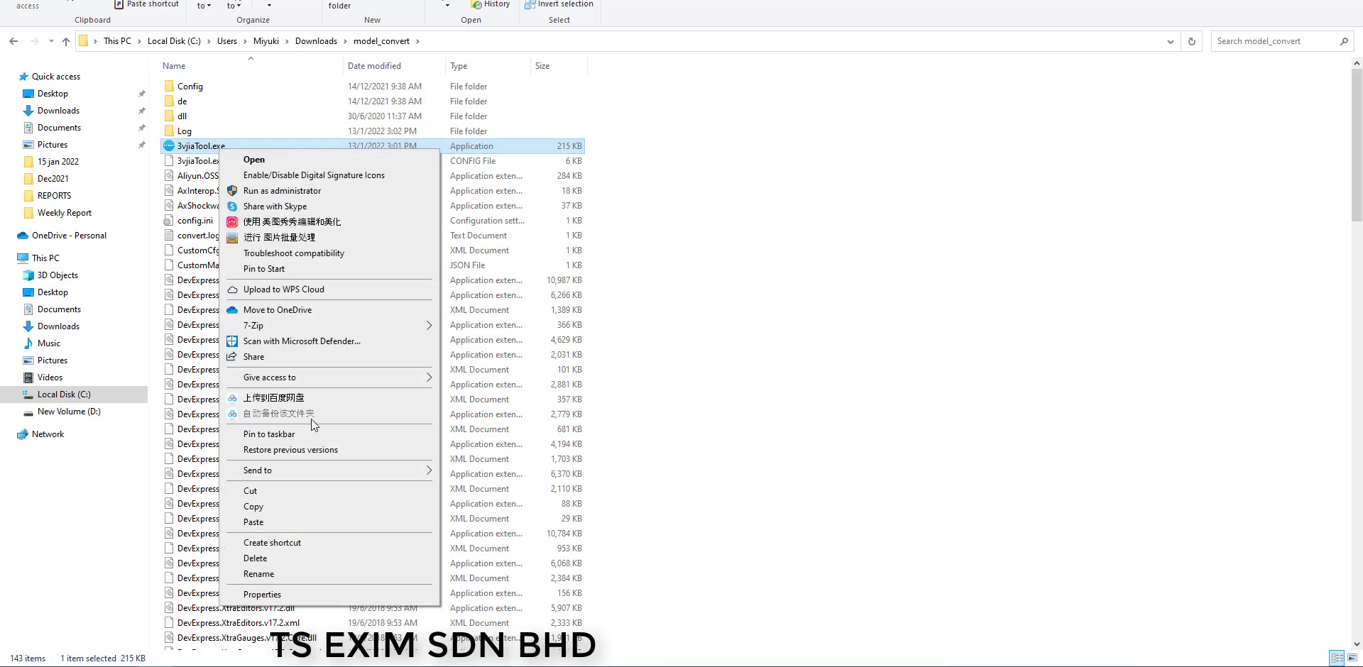
{"action": "mouse_move", "coordinate": [356, 471]}
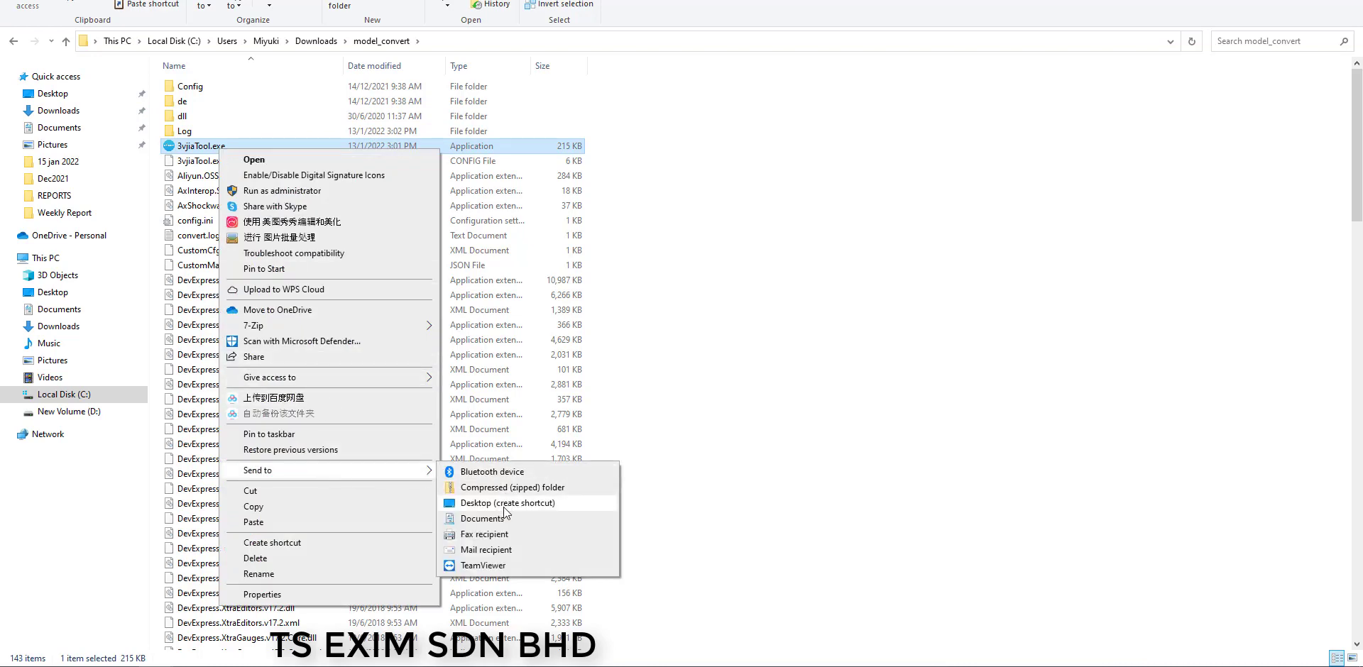
{"action": "left_click", "coordinate": [505, 511]}
{"action": "right_click", "coordinate": [625, 666]}
{"action": "left_click", "coordinate": [681, 590]}
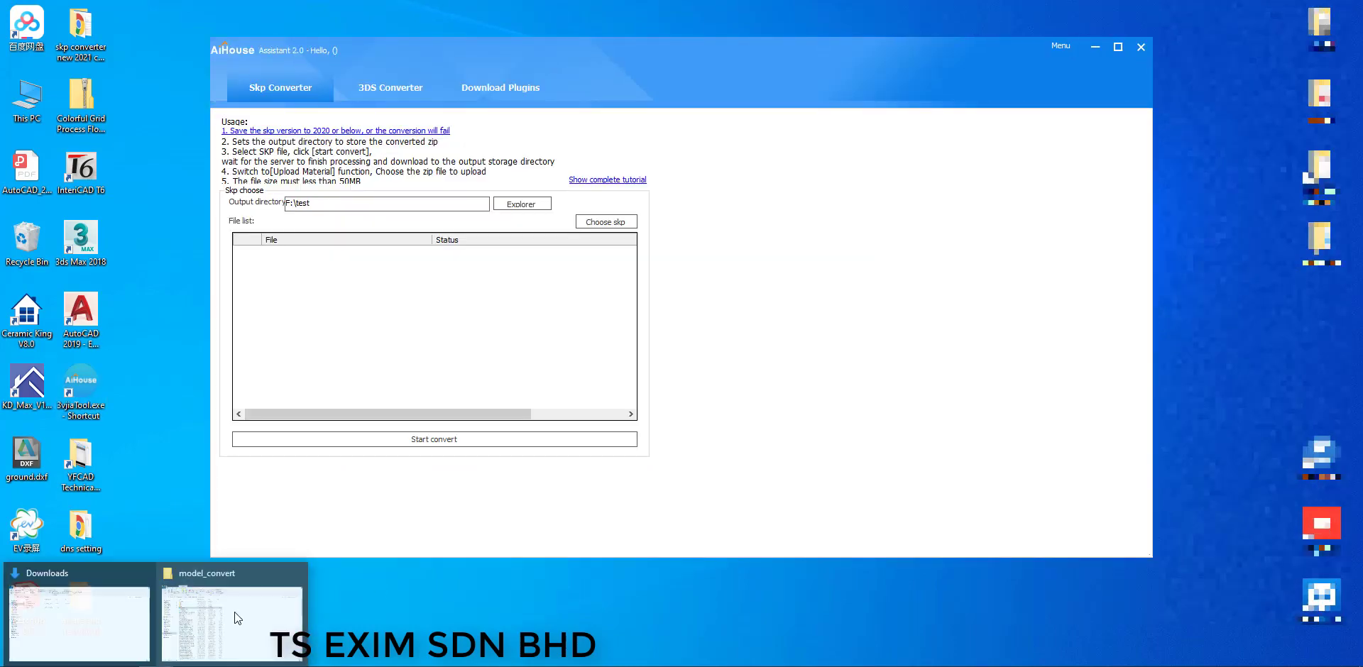
Bring the model_convert folder forward and place the Skp Converter window over it
{"action": "left_click", "coordinate": [250, 602]}
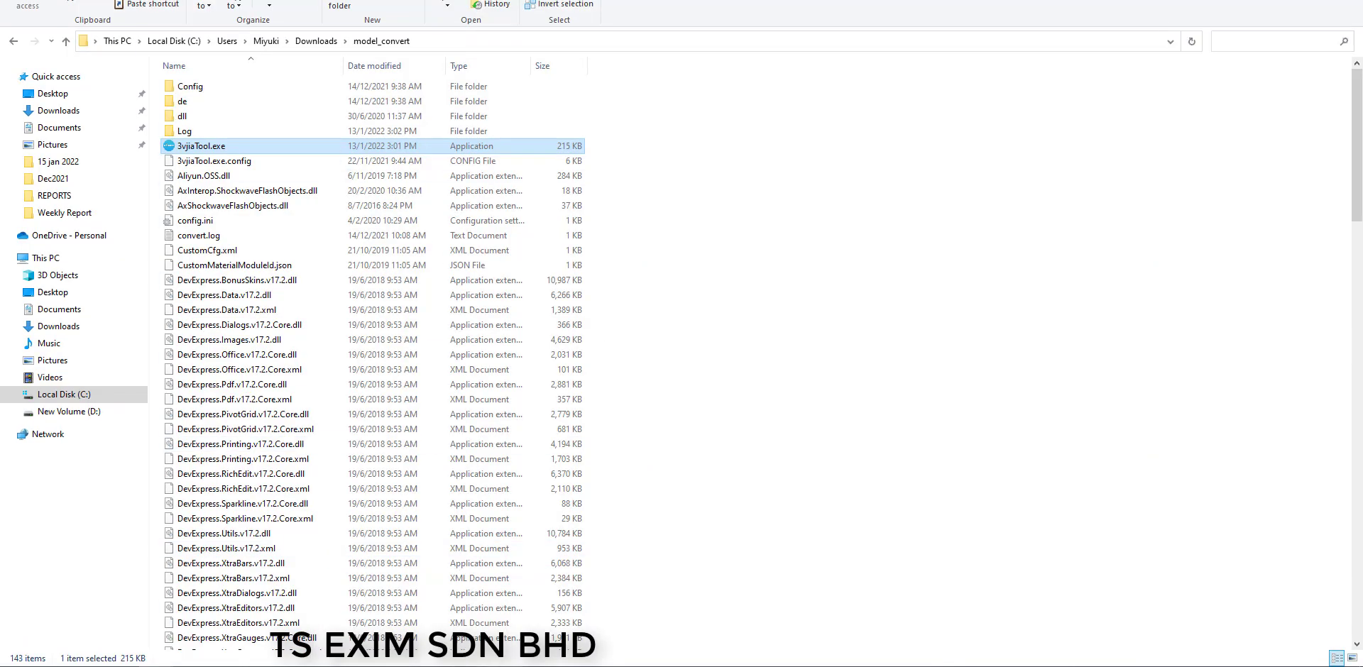
{"action": "left_click_drag", "start_coordinate": [583, 60], "coordinate": [635, 110]}
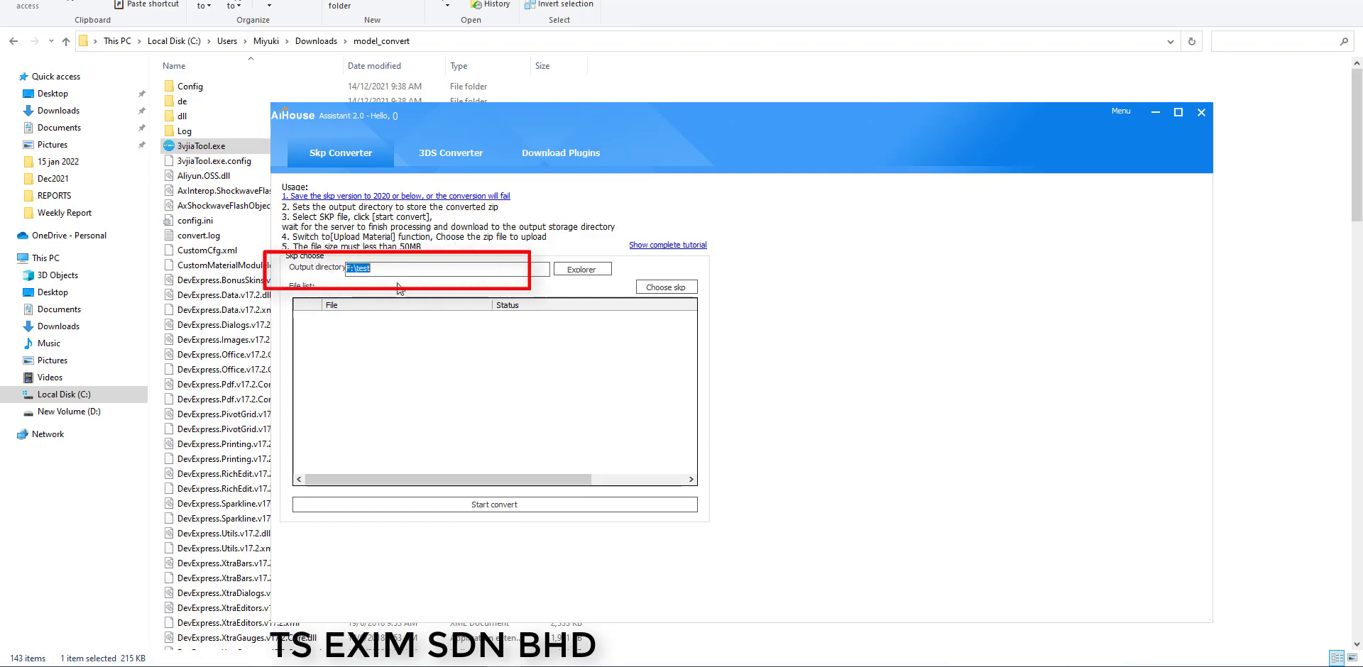
Point the Skp Converter's output directory to This PC > Downloads
{"action": "left_click", "coordinate": [583, 269]}
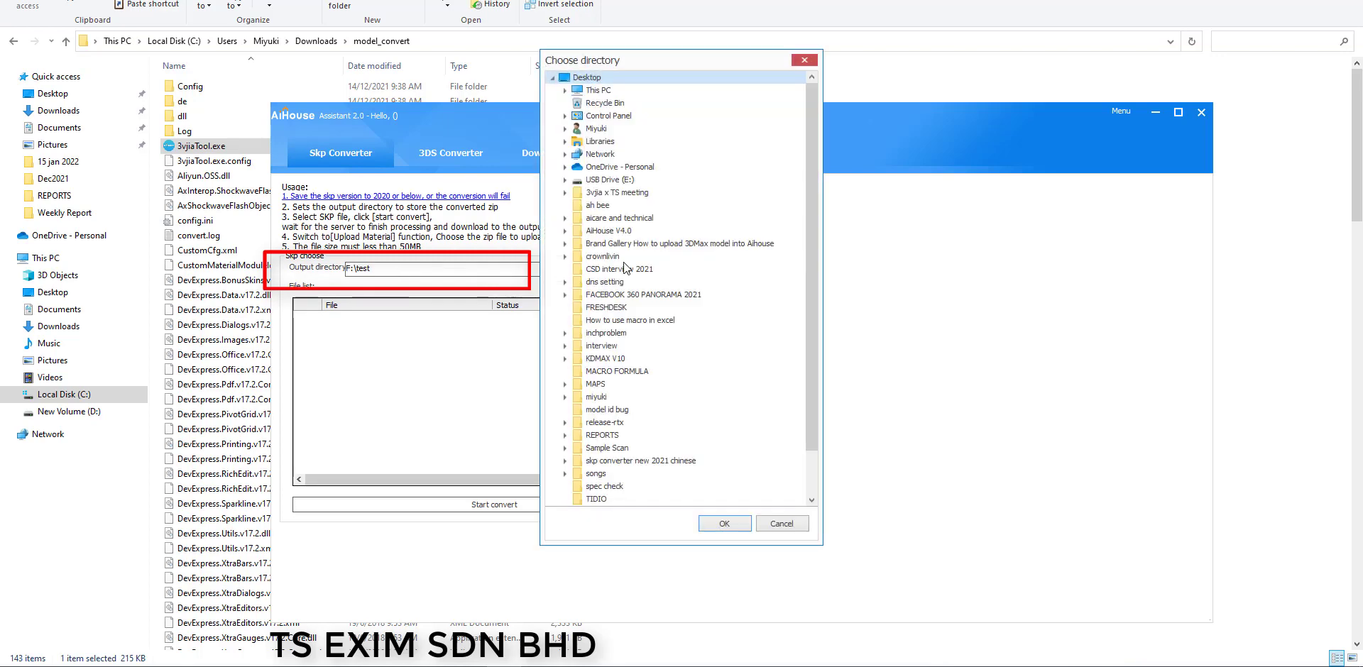
{"action": "left_click", "coordinate": [566, 91]}
{"action": "left_click", "coordinate": [617, 104]}
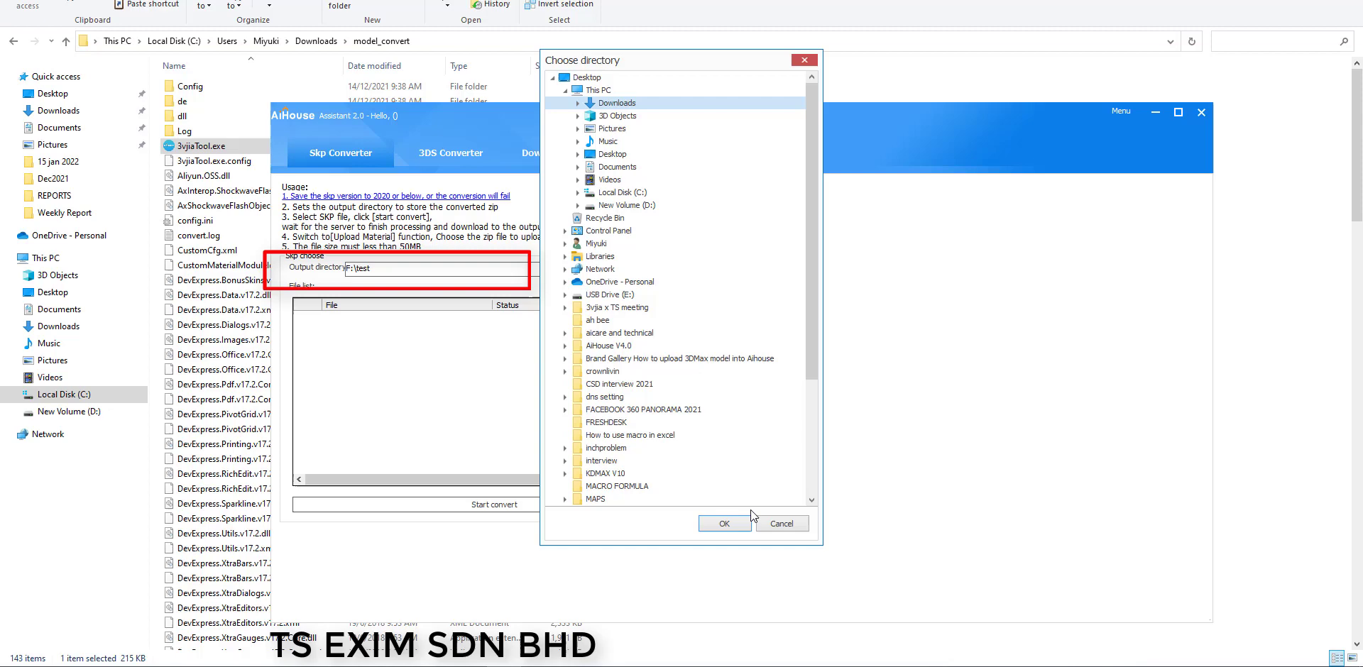
{"action": "left_click", "coordinate": [726, 523]}
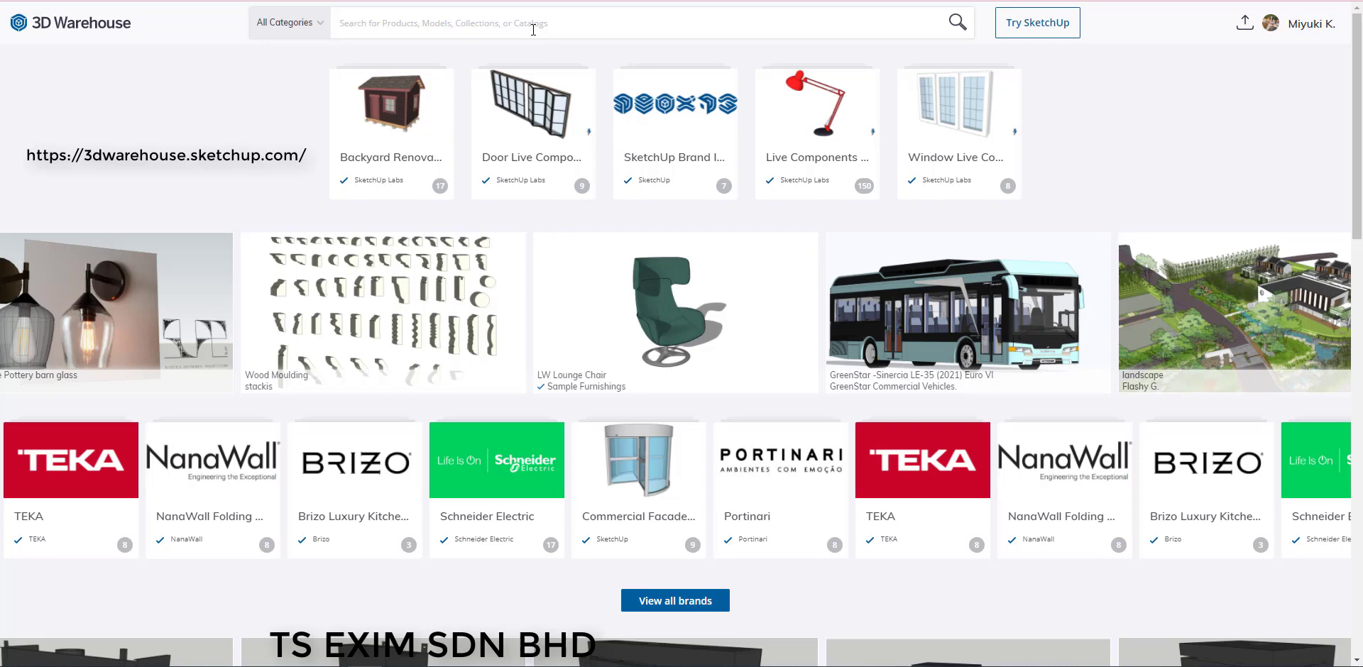
Search 3D Warehouse for 'desk' and browse the results
{"action": "left_click", "coordinate": [533, 29]}
{"action": "type", "text": "desk"}
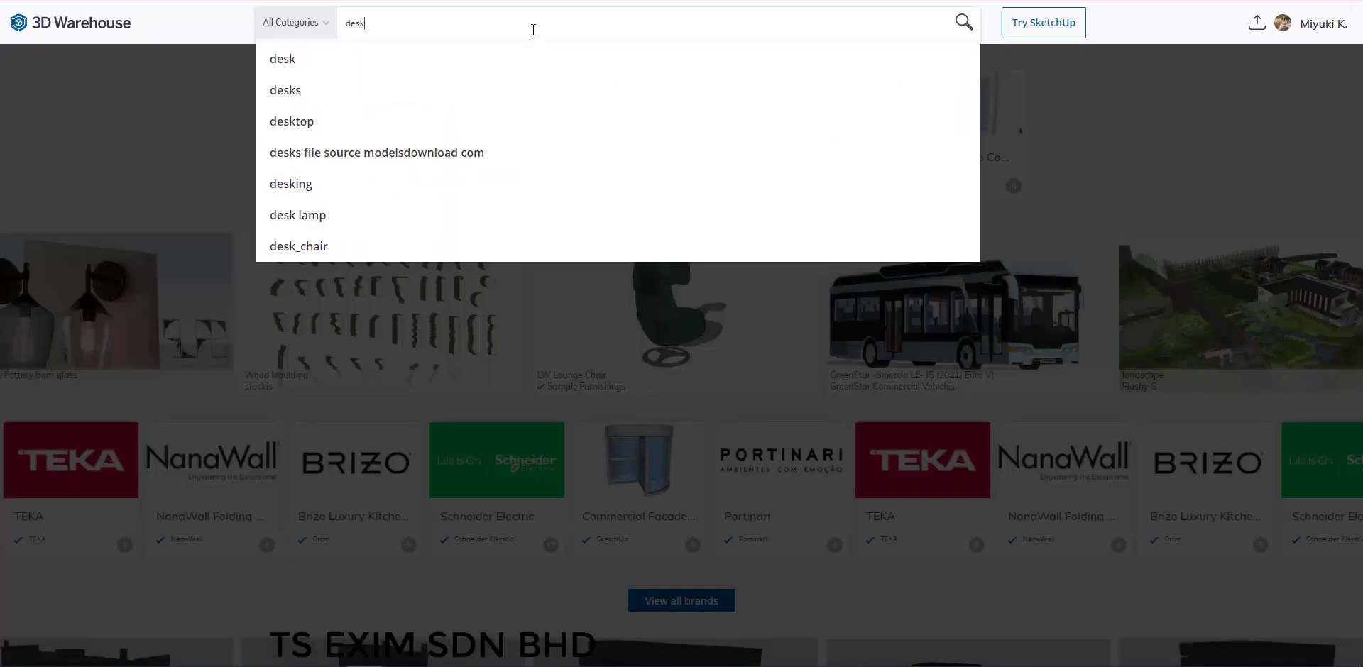
{"action": "key", "text": "Return"}
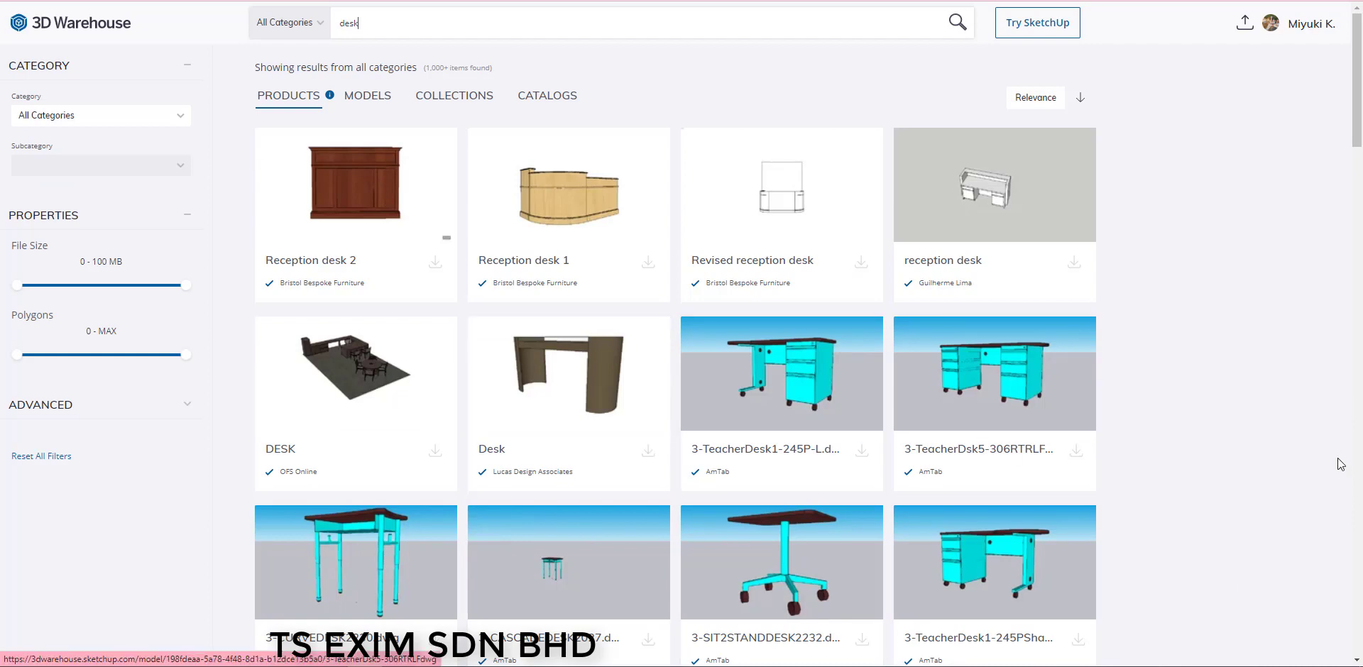
{"action": "scroll", "coordinate": [1283, 356], "scroll_direction": "down", "scroll_amount": 4}
{"action": "scroll", "coordinate": [1283, 365], "scroll_direction": "down", "scroll_amount": 5}
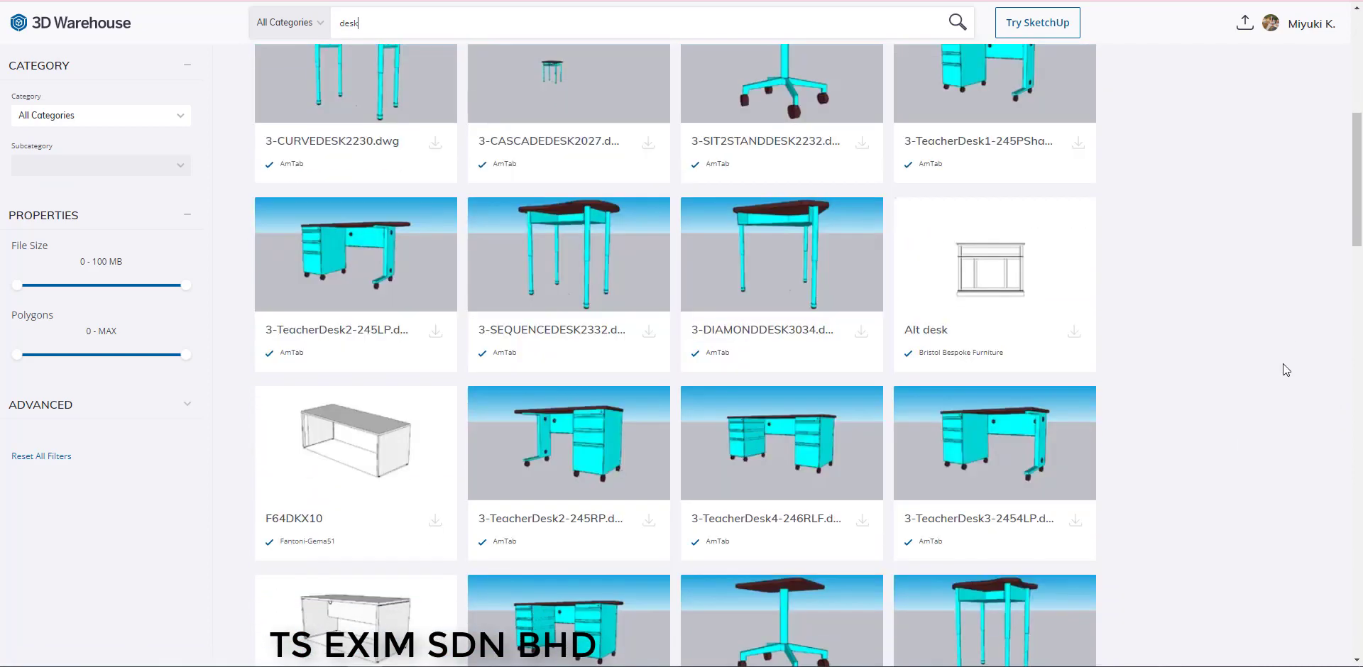
{"action": "scroll", "coordinate": [1283, 364], "scroll_direction": "down", "scroll_amount": 3}
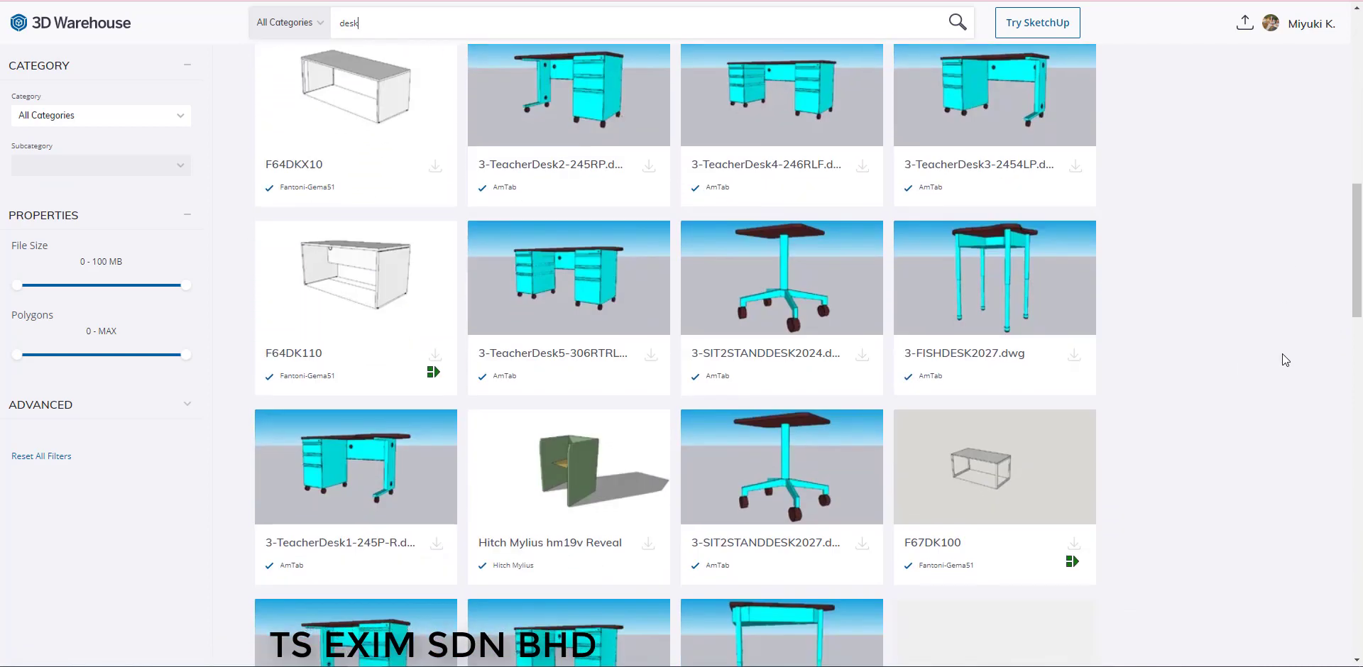
Download the SIT2STANDDESK2024 desk as a SketchUp 2020 model into Downloads, prefixing its name with 2021
{"action": "left_click", "coordinate": [862, 353]}
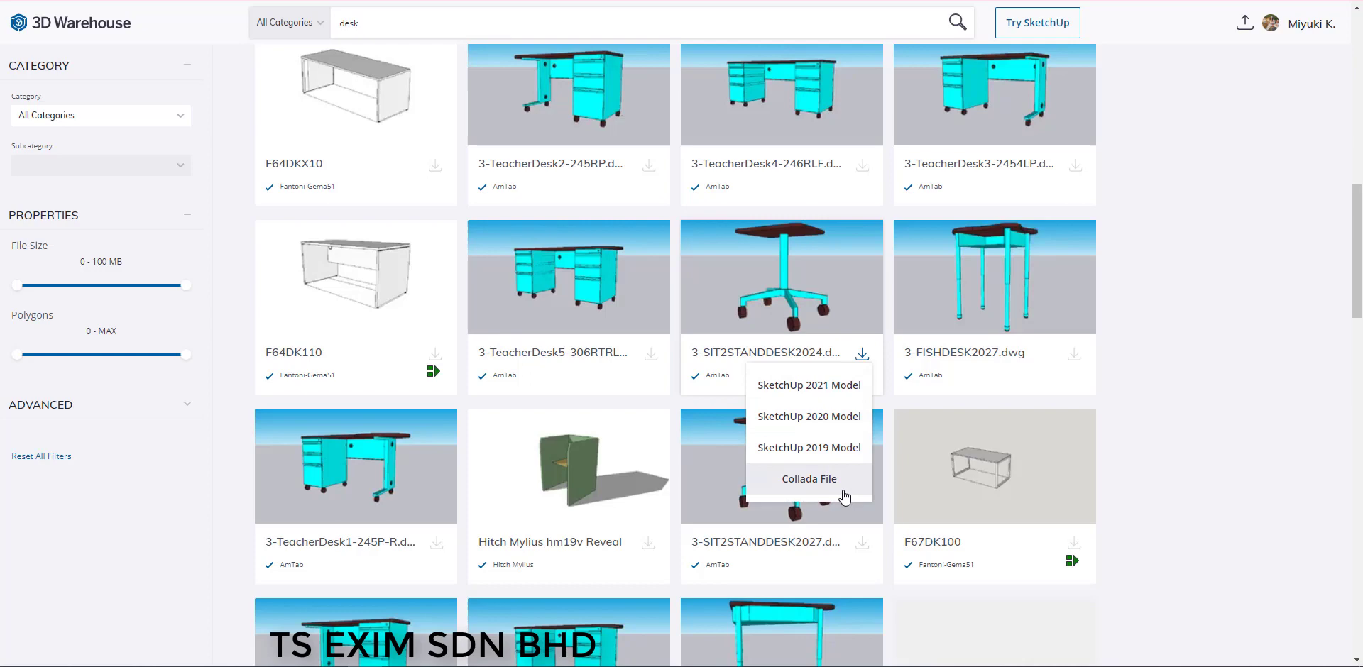
{"action": "left_click", "coordinate": [809, 416]}
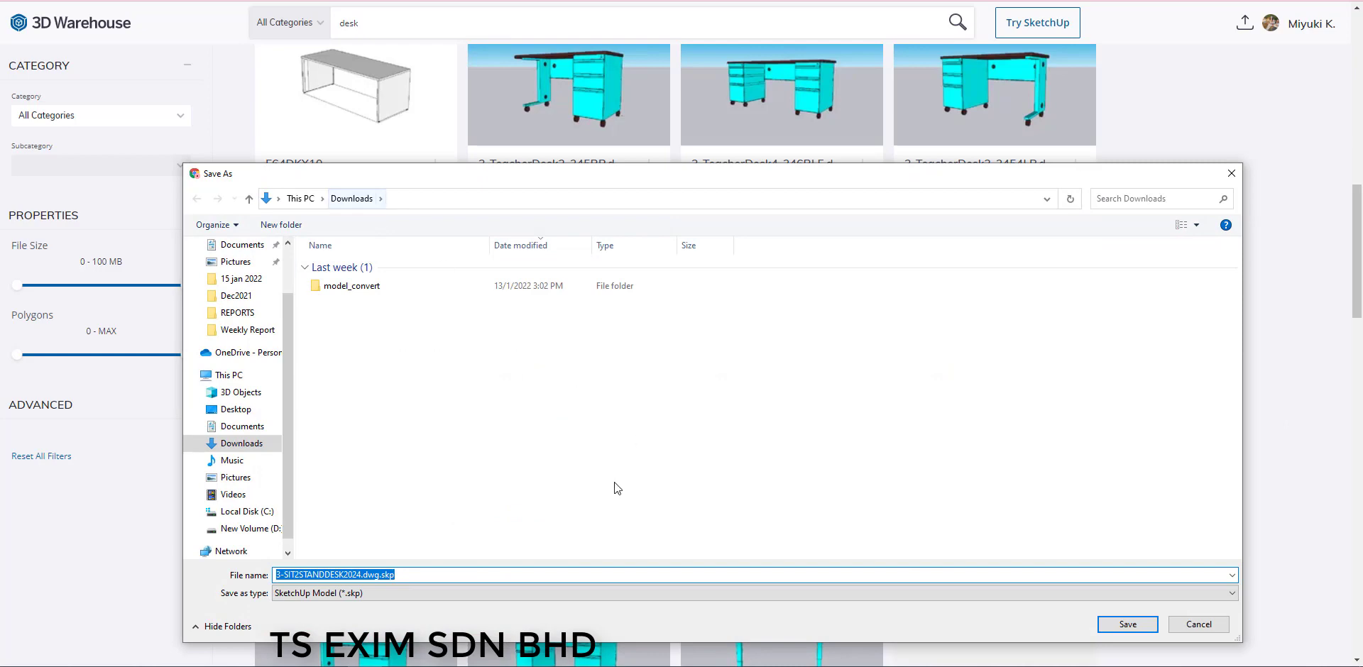
{"action": "left_click", "coordinate": [1152, 628]}
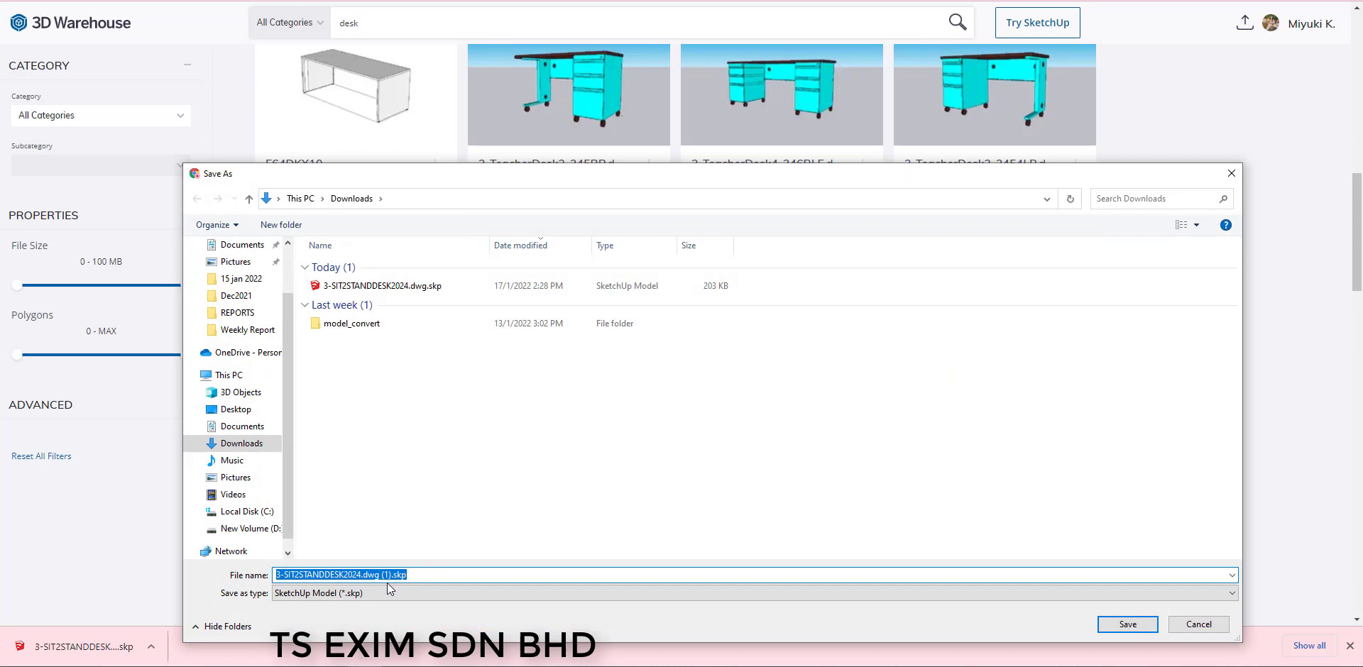
{"action": "left_click", "coordinate": [277, 575]}
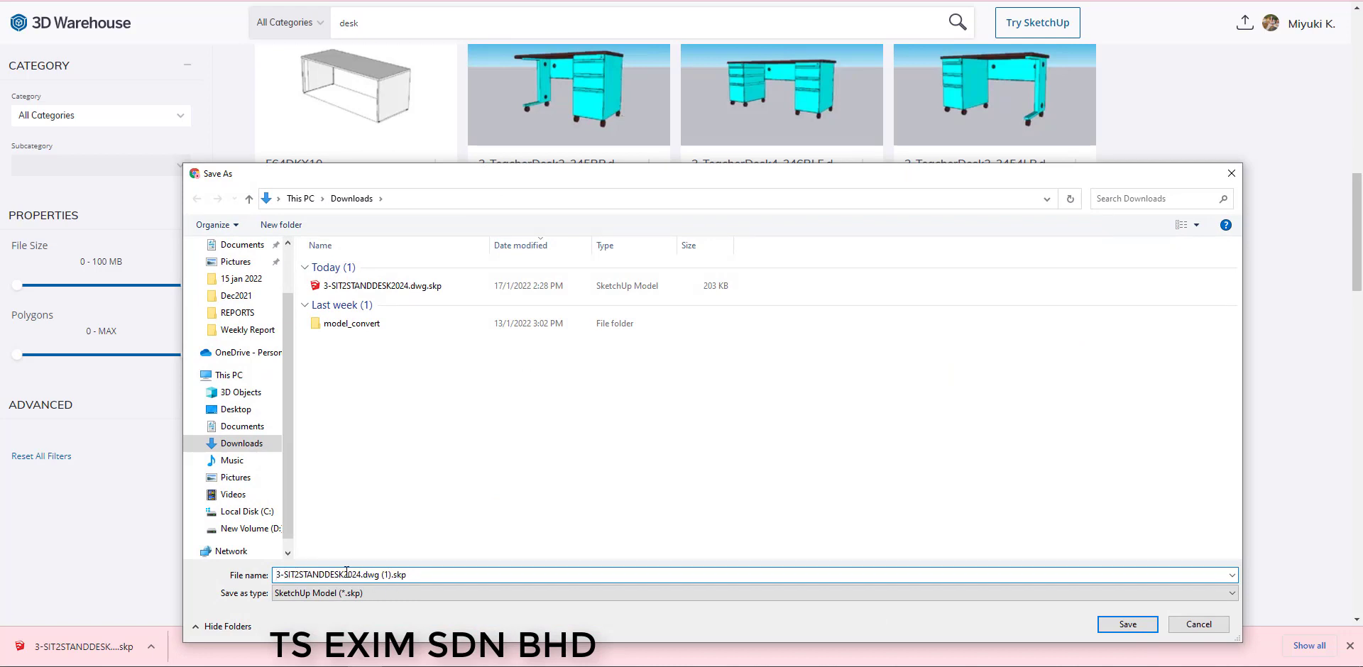
{"action": "type", "text": "2021"}
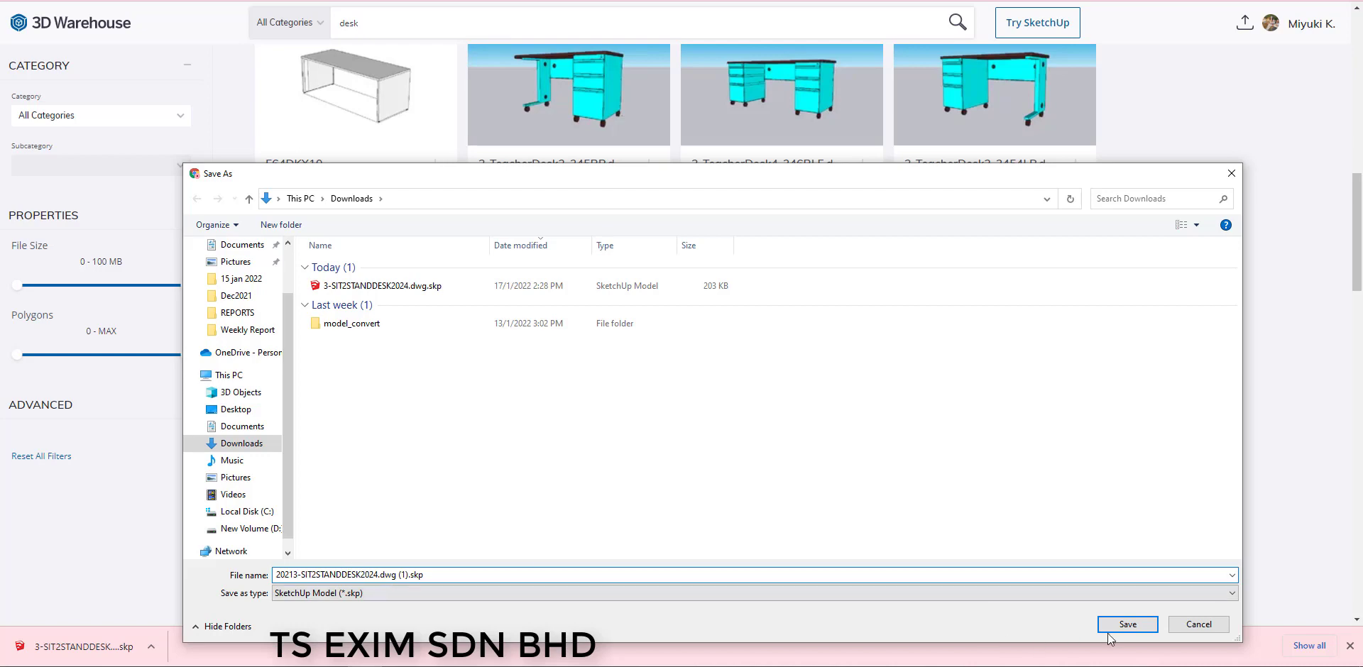
{"action": "left_click", "coordinate": [1112, 628]}
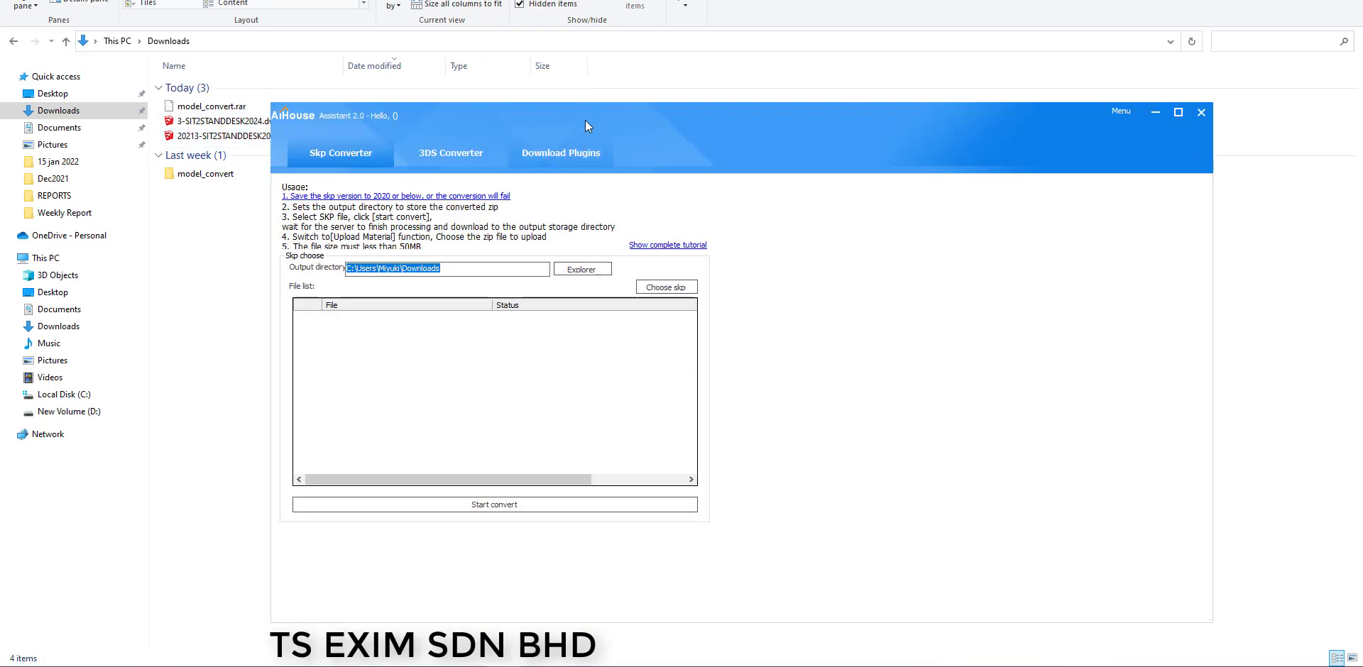
Add 20213-SIT2STANDDESK2024.dwg (1).skp to the converter and try converting it
{"action": "left_click_drag", "start_coordinate": [584, 121], "coordinate": [801, 62]}
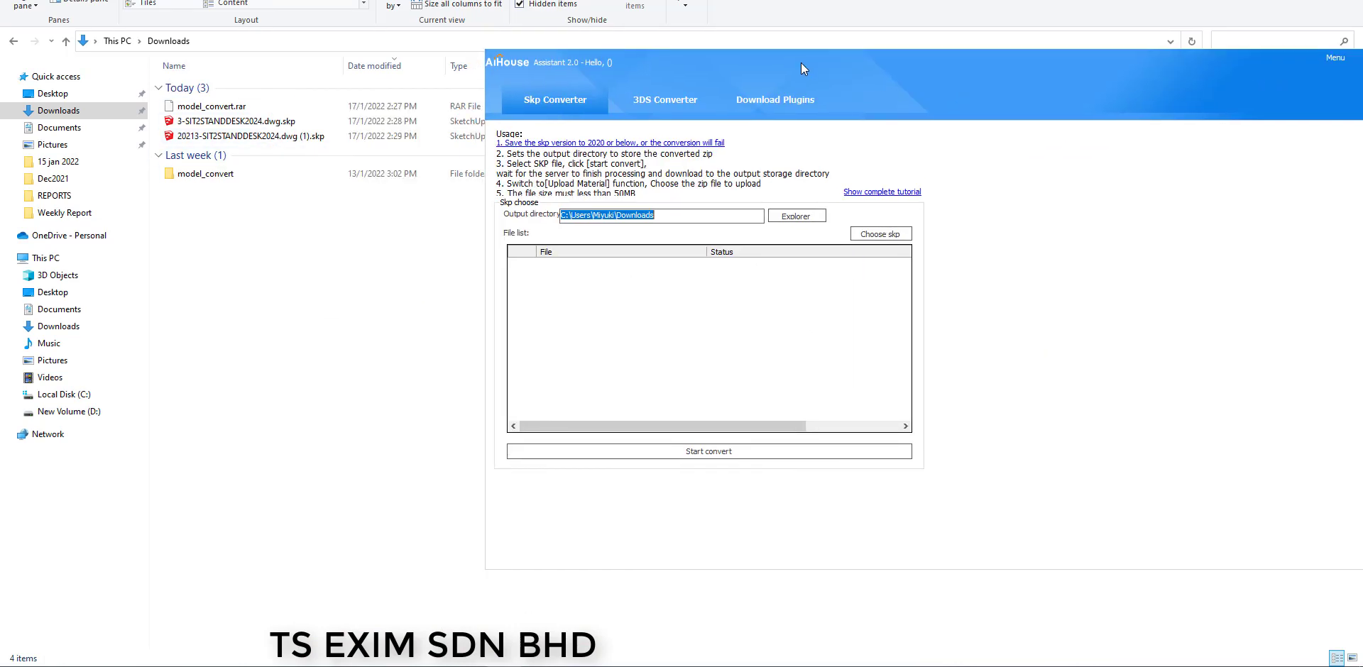
{"action": "left_click", "coordinate": [870, 243]}
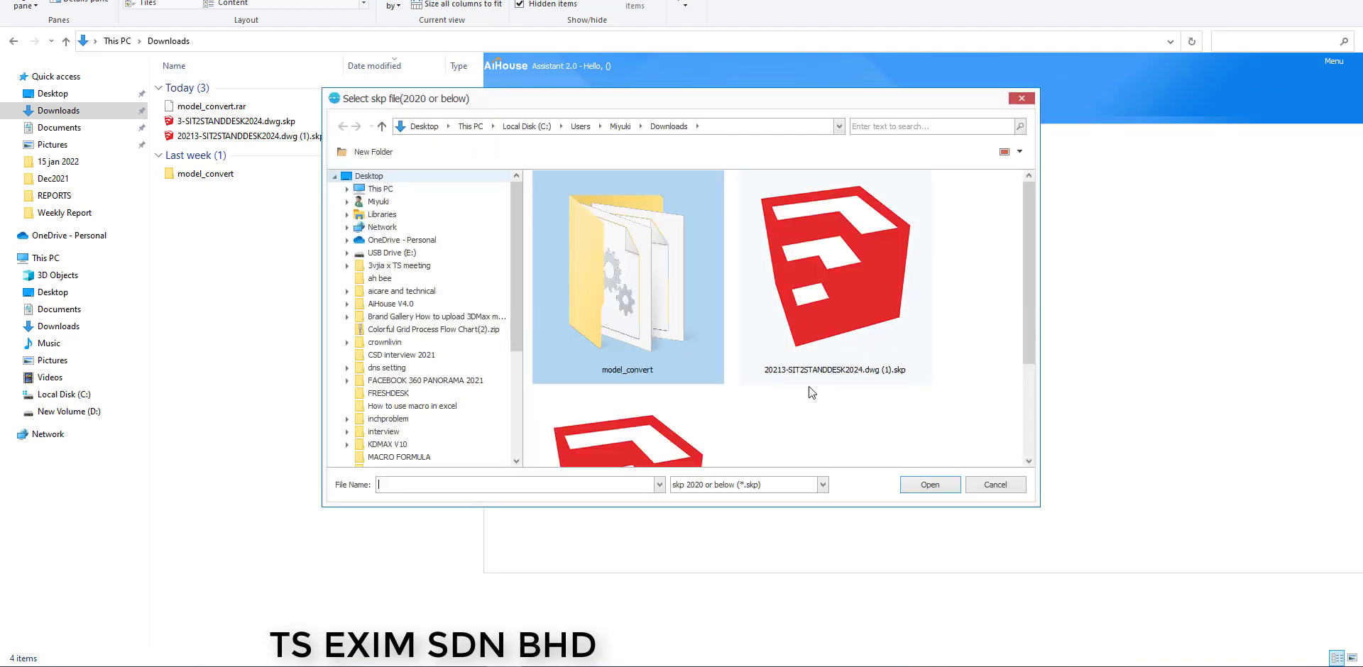
{"action": "left_click", "coordinate": [778, 373]}
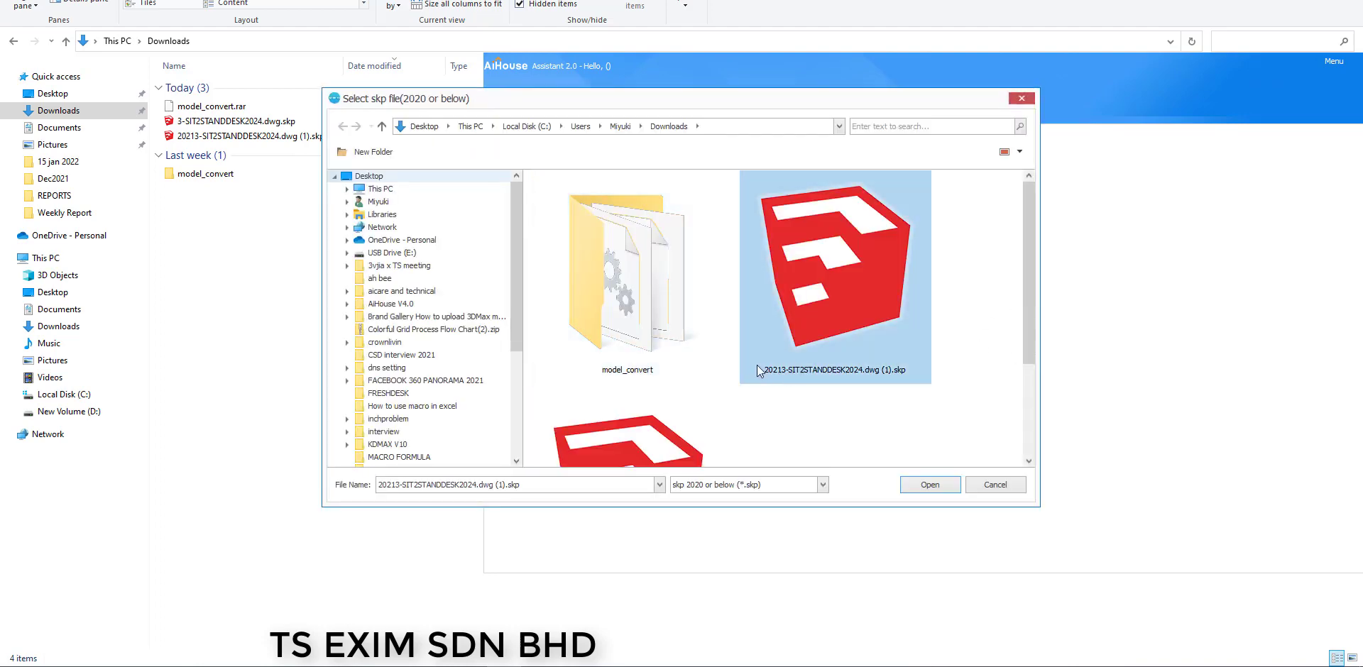
{"action": "left_click", "coordinate": [926, 484]}
{"action": "left_click", "coordinate": [740, 459]}
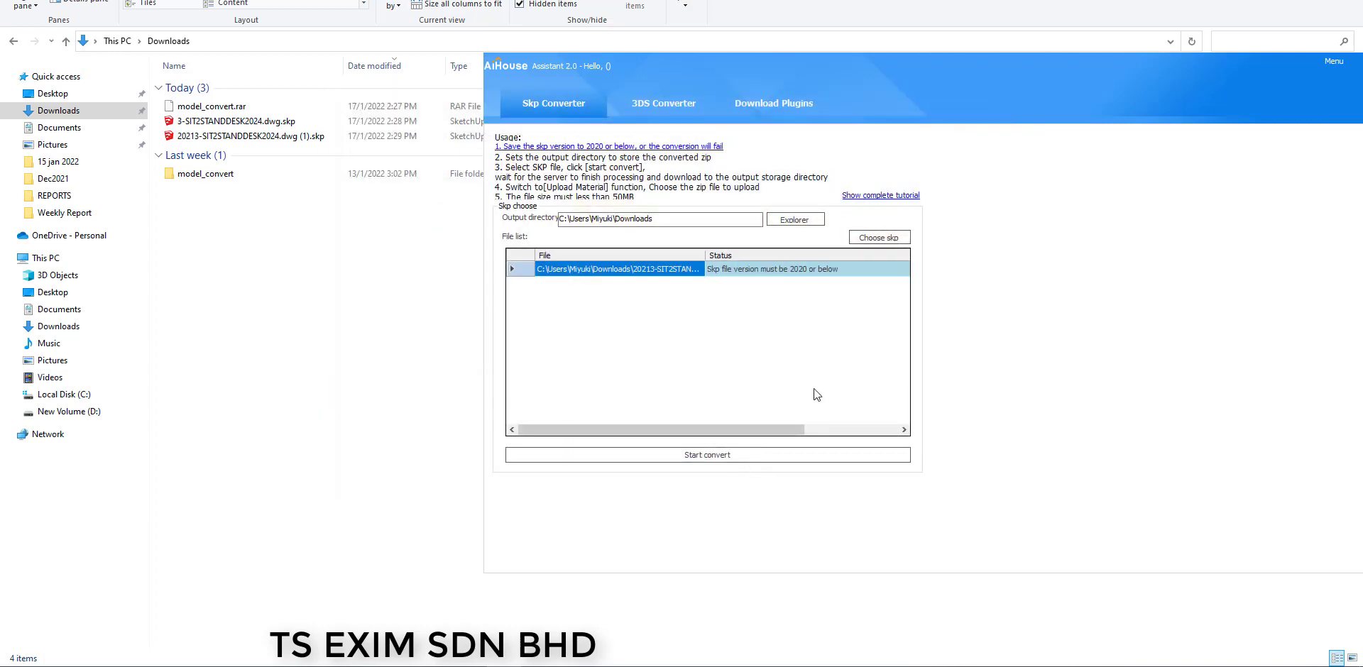
Replace it with 3-SIT2STANDDESK2024.dwg.skp in the converter's file list
{"action": "left_click", "coordinate": [896, 238]}
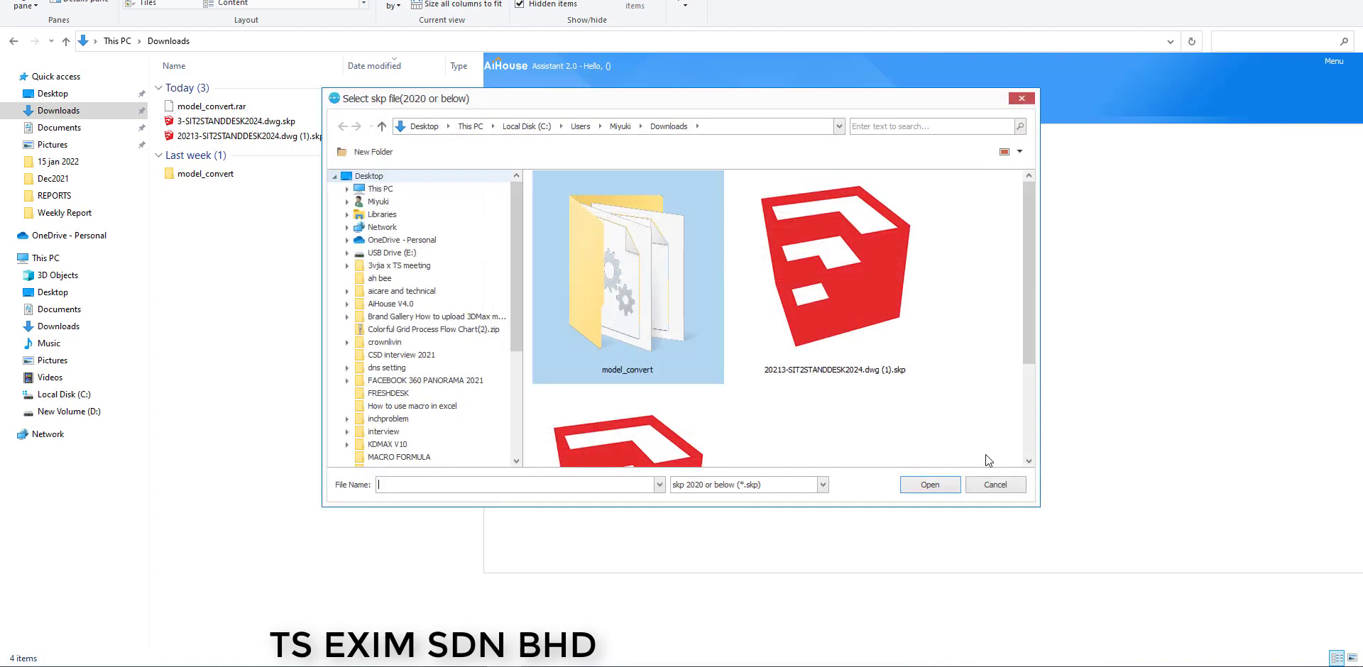
{"action": "scroll", "coordinate": [614, 388], "scroll_direction": "down", "scroll_amount": 2}
{"action": "left_click", "coordinate": [614, 389]}
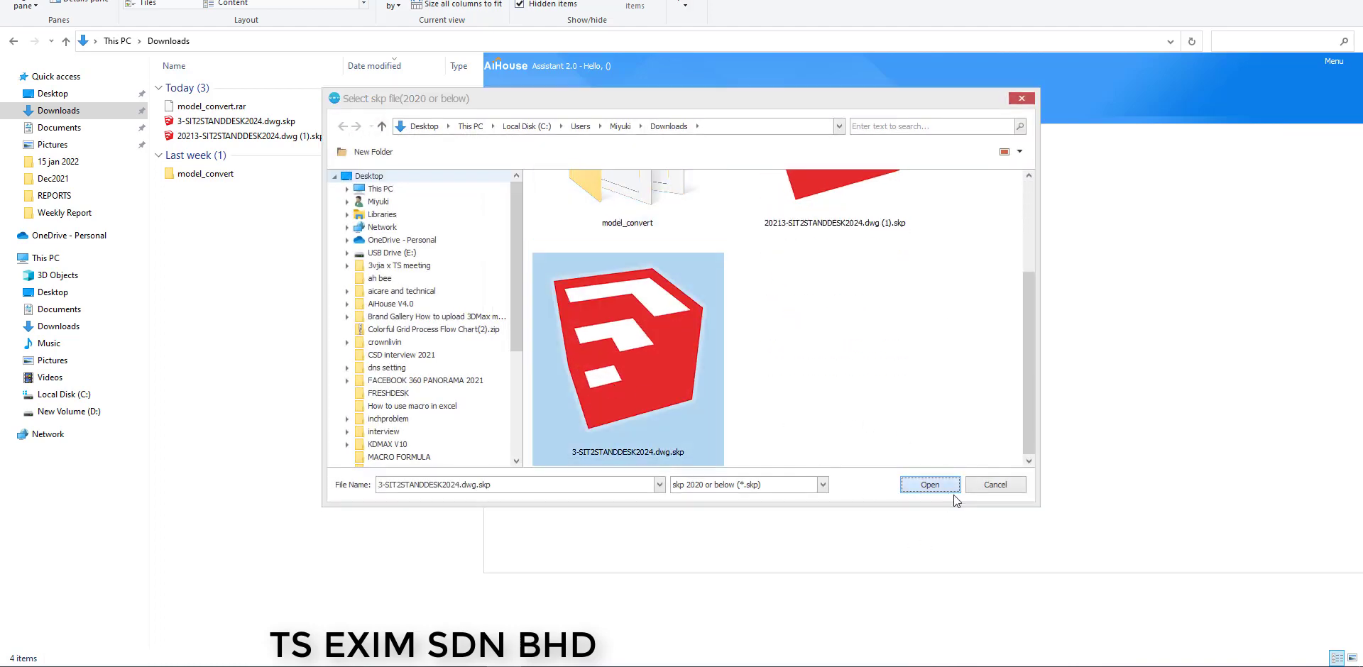
{"action": "left_click", "coordinate": [935, 489]}
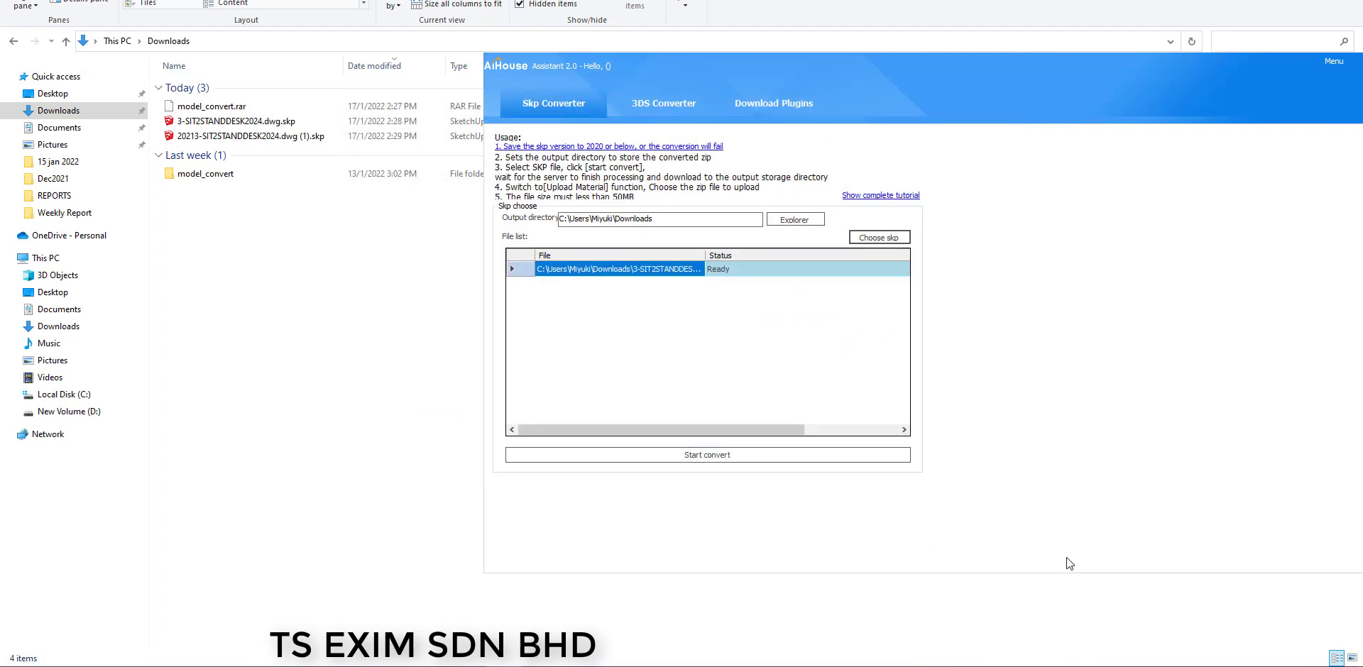
Convert the desk, verify the 76 KB _2015.zip in Downloads, and return to the AiHouse editor
{"action": "left_click", "coordinate": [745, 455]}
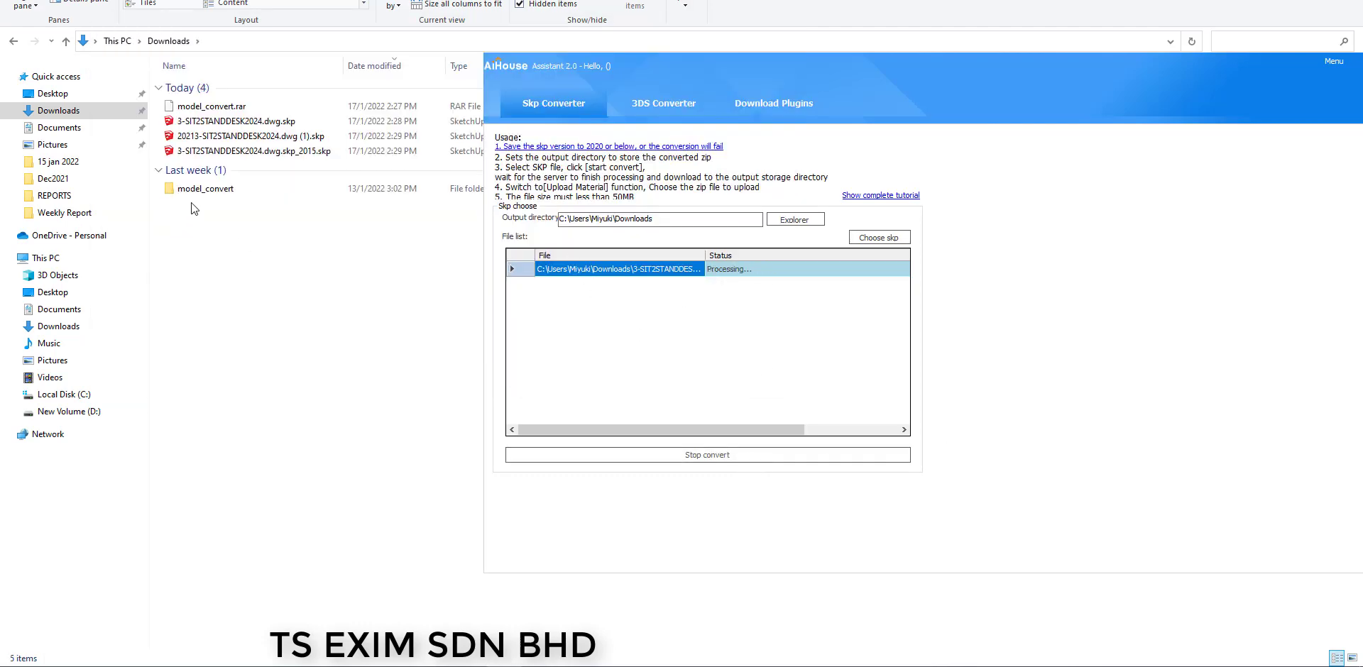
{"action": "left_click", "coordinate": [326, 152]}
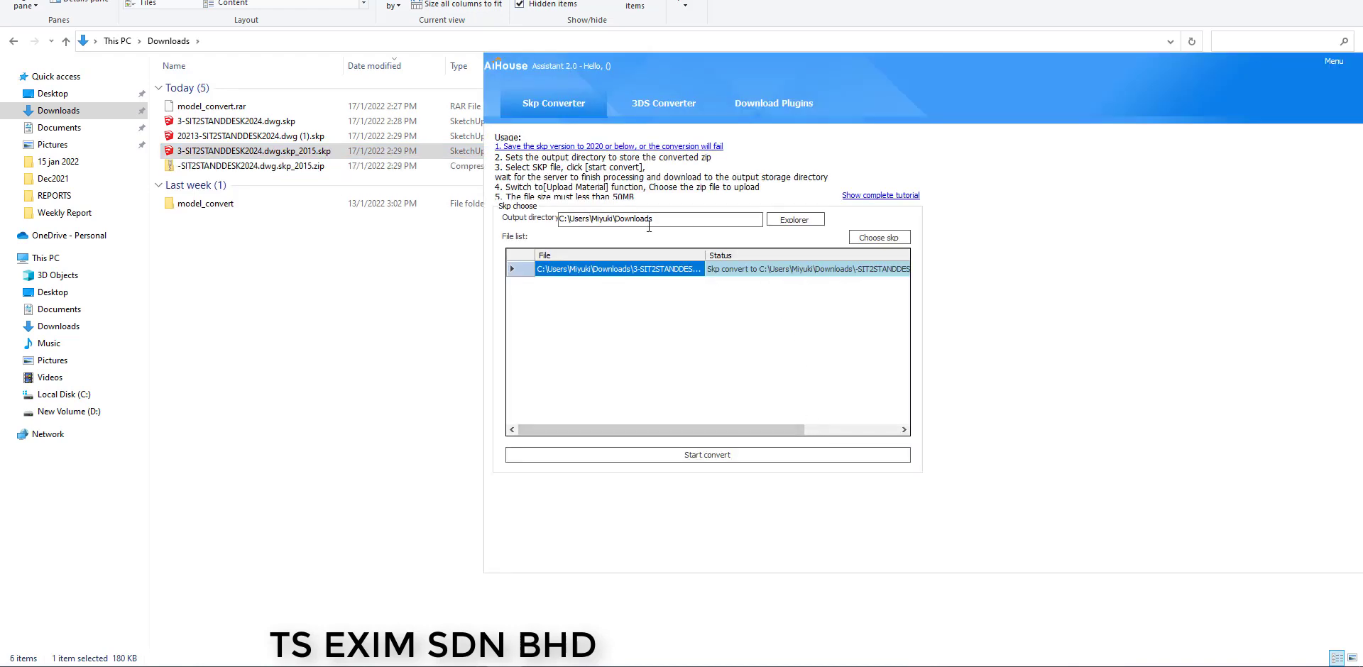
{"action": "left_click", "coordinate": [272, 167]}
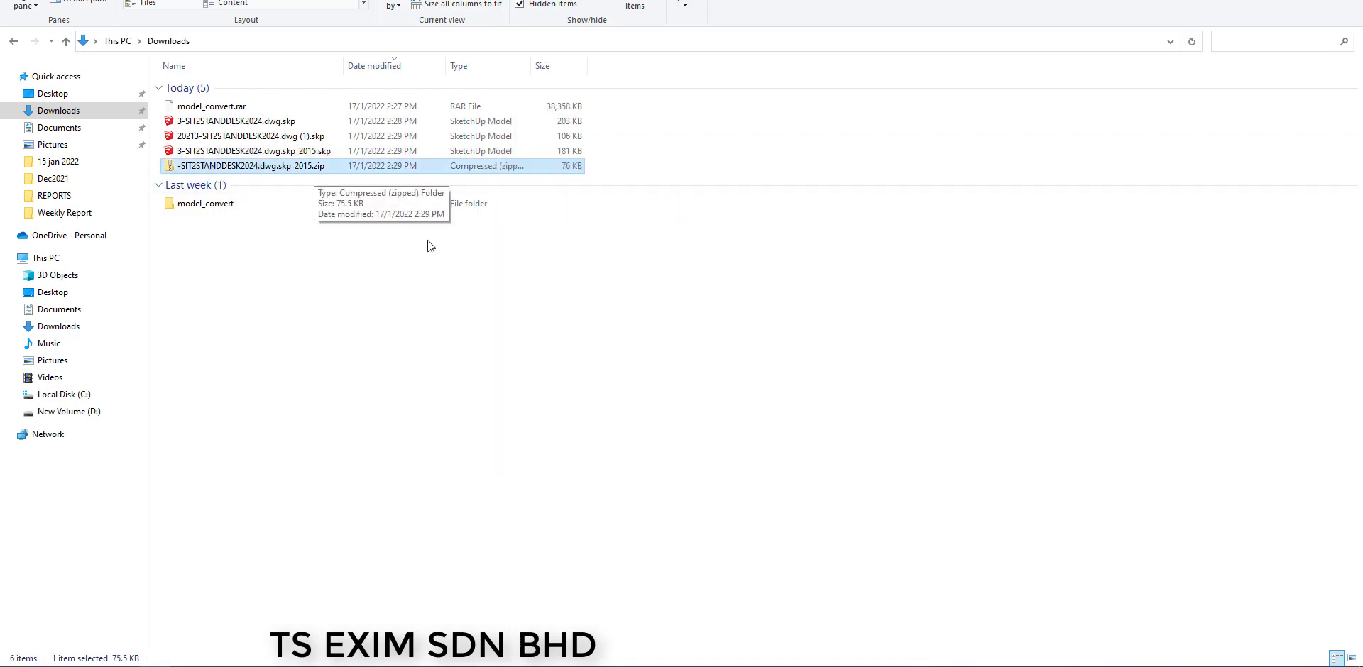
{"action": "key", "text": "alt+Tab"}
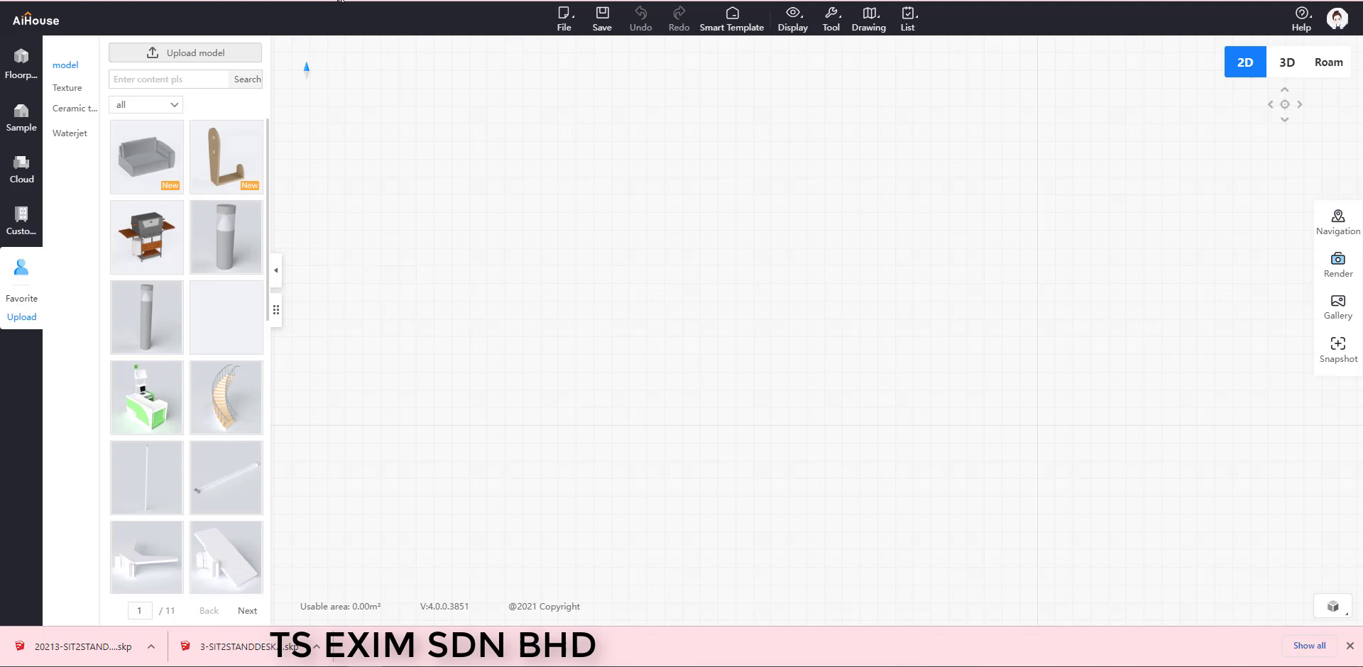
Open a new model upload form, name it testskp, and set Placement Rules to floor
{"action": "left_click", "coordinate": [27, 323]}
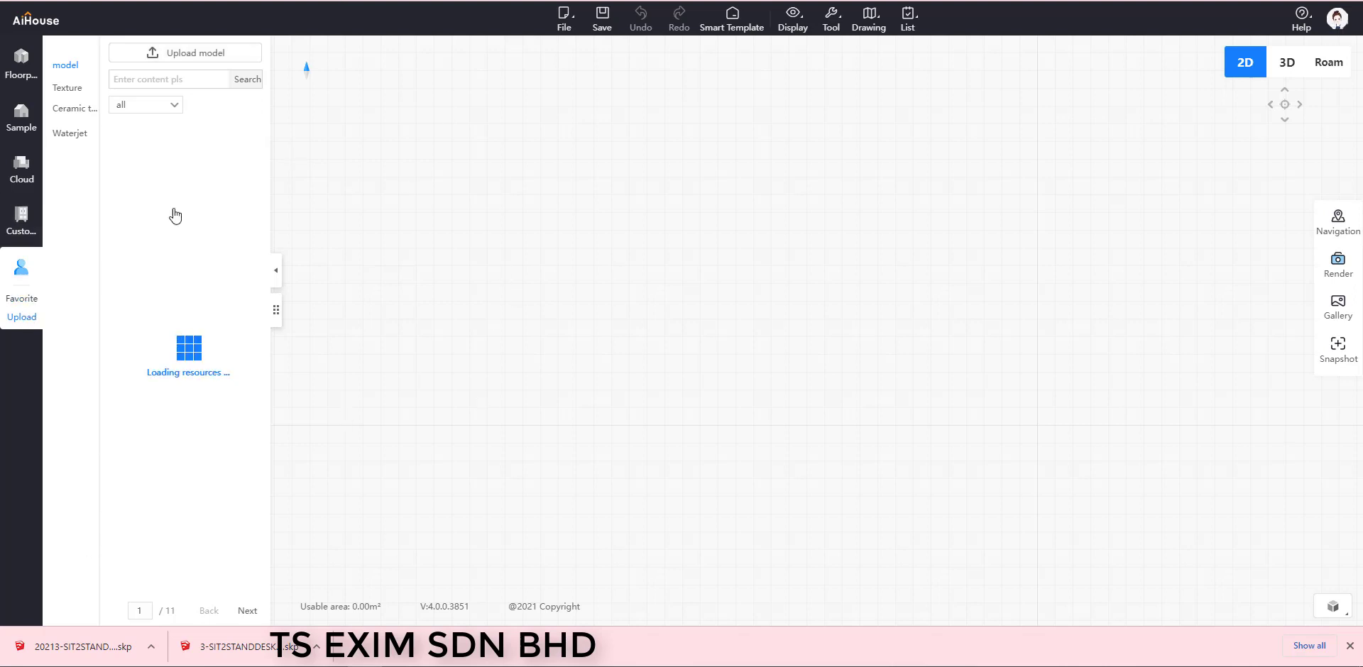
{"action": "left_click", "coordinate": [185, 62]}
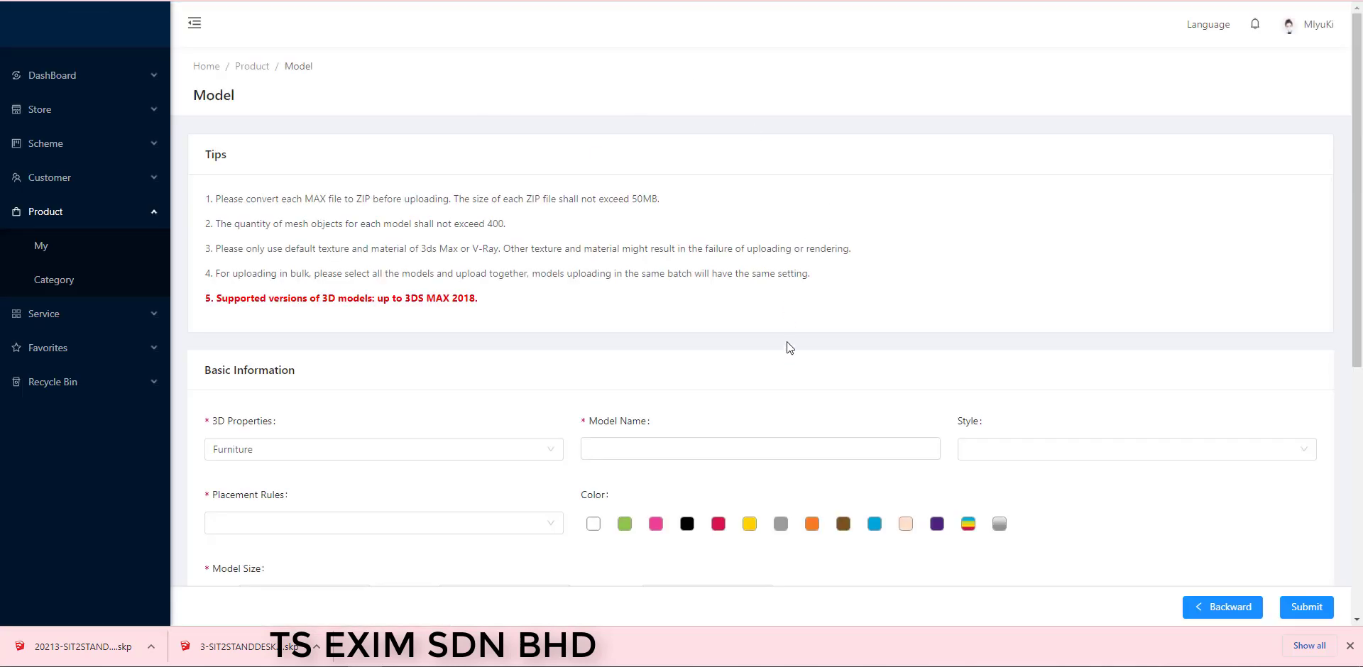
{"action": "scroll", "coordinate": [465, 504], "scroll_direction": "down", "scroll_amount": 2}
{"action": "left_click", "coordinate": [642, 307]}
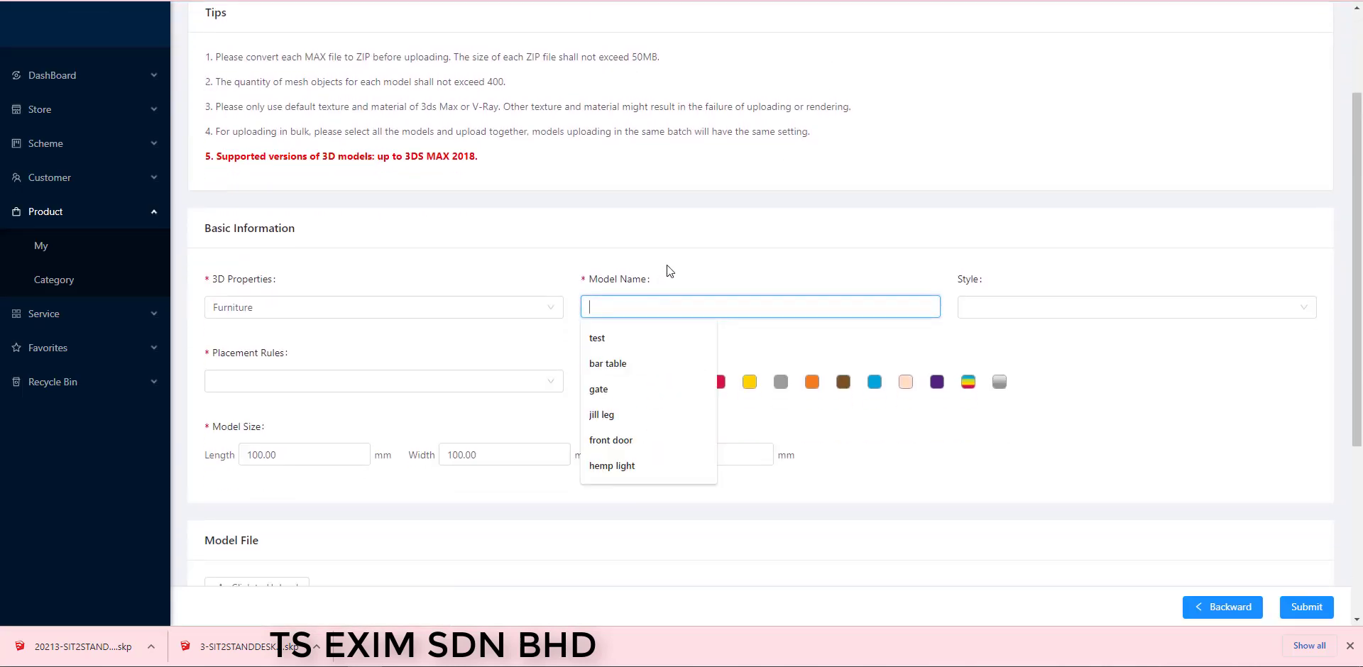
{"action": "type", "text": "test"}
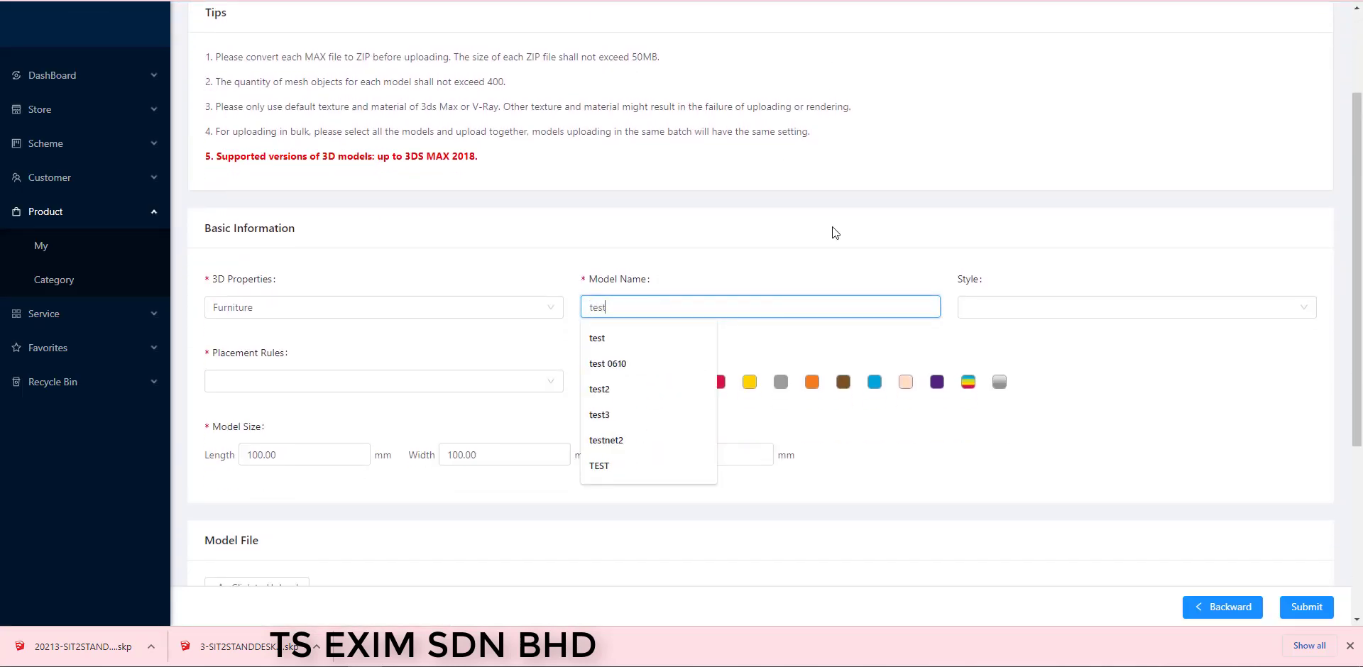
{"action": "type", "text": "skp"}
{"action": "scroll", "coordinate": [832, 231], "scroll_direction": "down", "scroll_amount": 2}
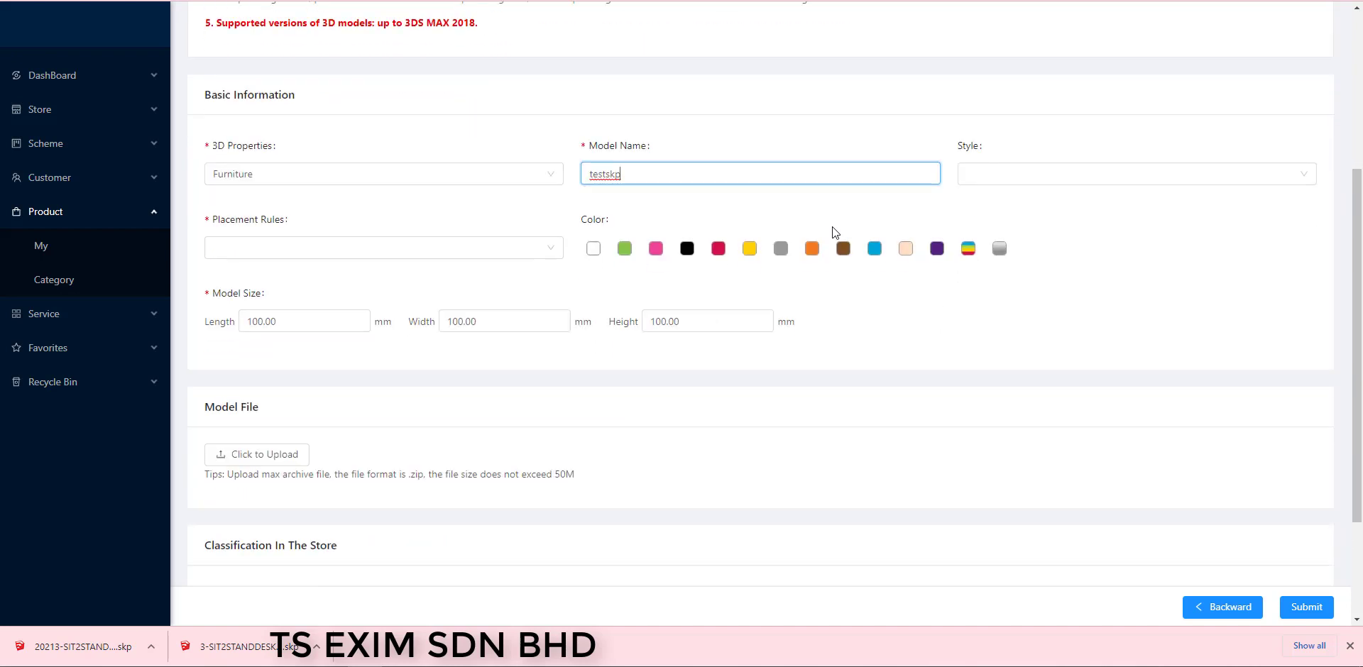
{"action": "left_click", "coordinate": [222, 248]}
{"action": "scroll", "coordinate": [335, 345], "scroll_direction": "down", "scroll_amount": 5}
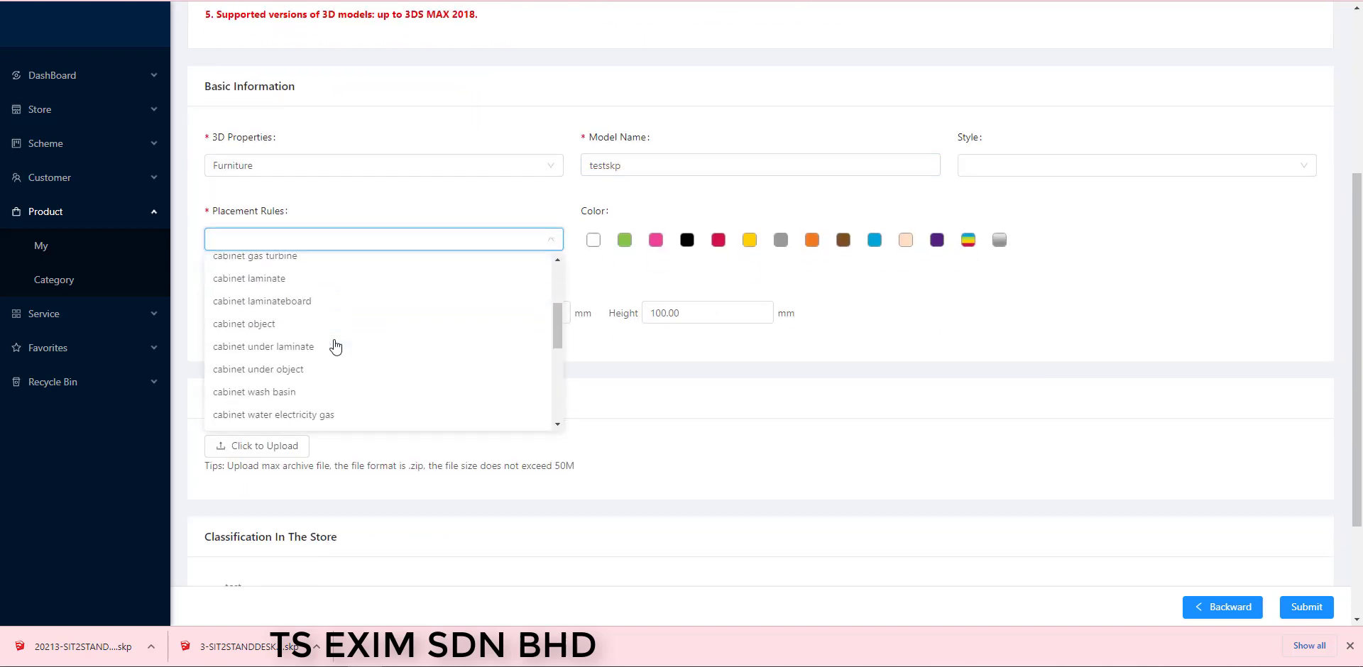
{"action": "scroll", "coordinate": [335, 345], "scroll_direction": "down", "scroll_amount": 2}
{"action": "left_click", "coordinate": [313, 298]}
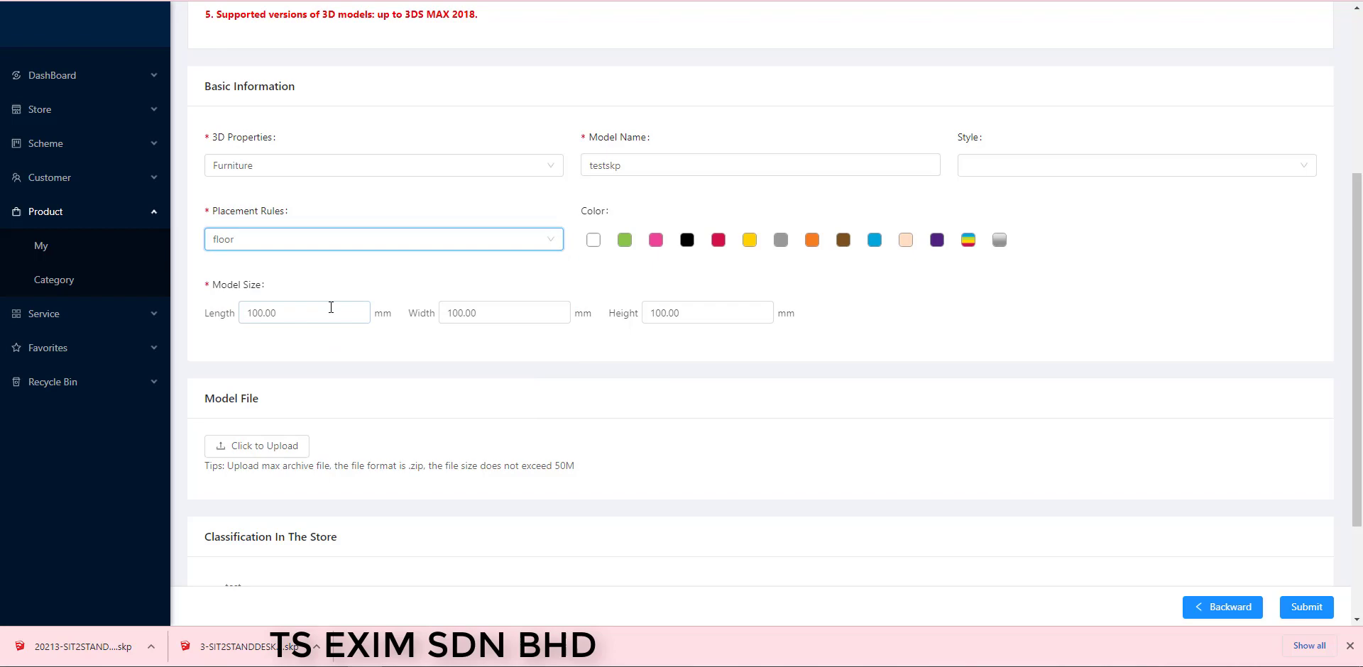
{"action": "scroll", "coordinate": [426, 431], "scroll_direction": "down", "scroll_amount": 1}
Attach -SIT2STANDDESK2024.dwg.skp_2015.zip, submit testskp, and find it in the My models list
{"action": "left_click", "coordinate": [254, 376]}
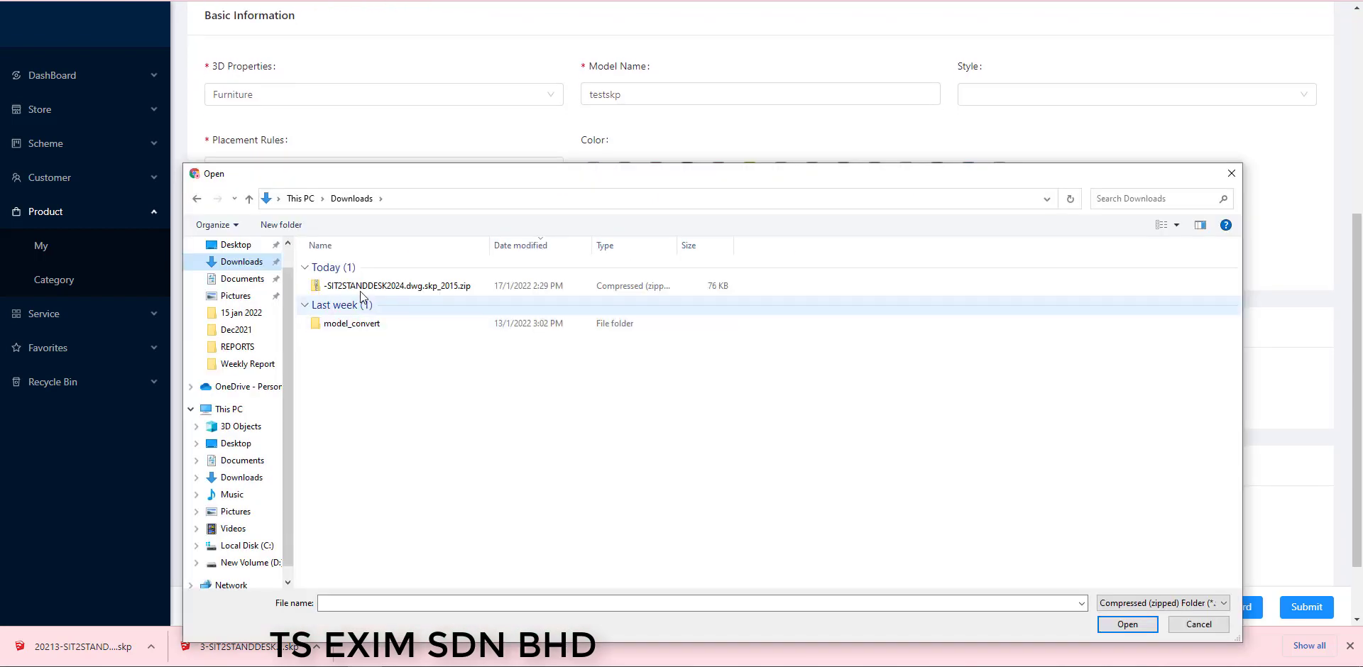
{"action": "left_click", "coordinate": [362, 286]}
{"action": "left_click", "coordinate": [1108, 625]}
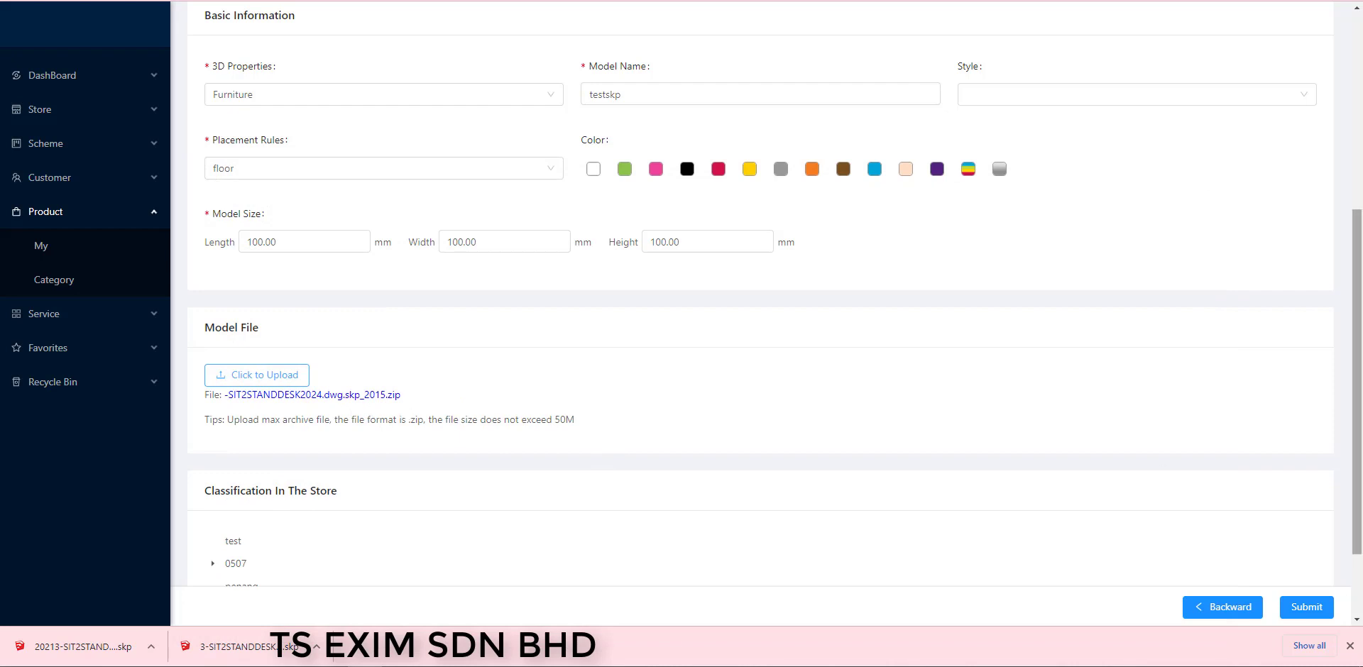
{"action": "left_click", "coordinate": [1307, 607]}
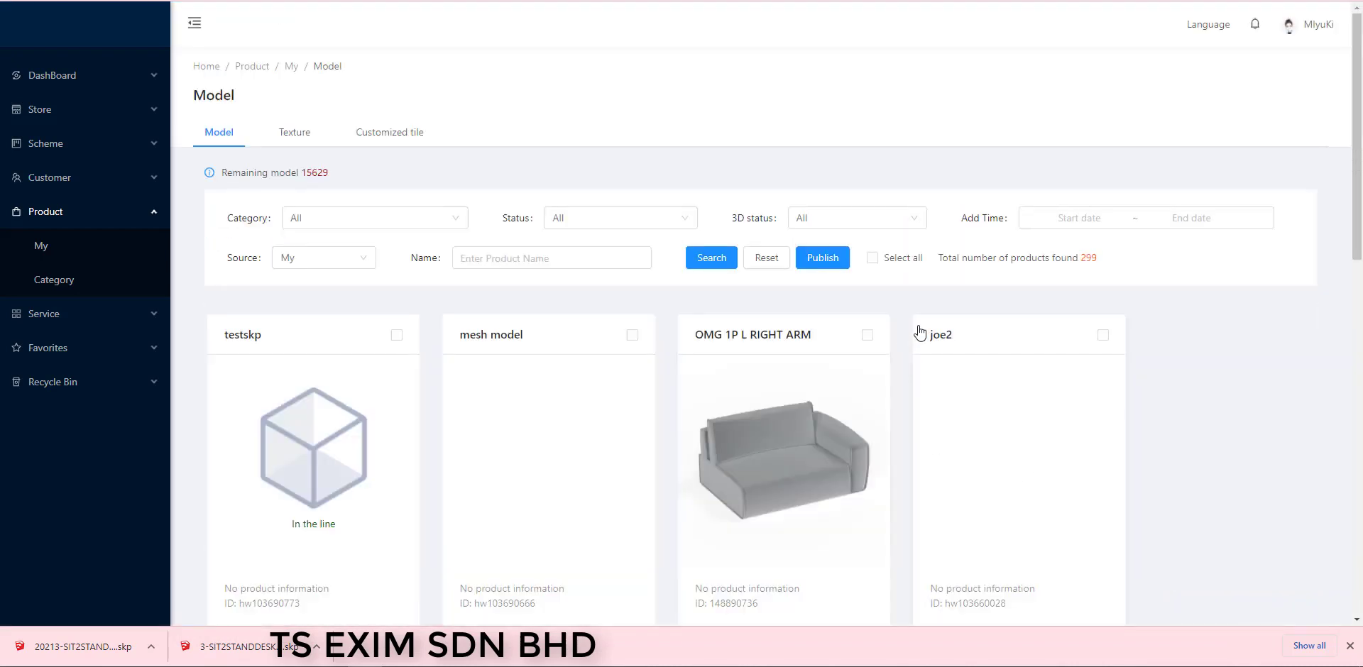
{"action": "scroll", "coordinate": [920, 333], "scroll_direction": "down", "scroll_amount": 2}
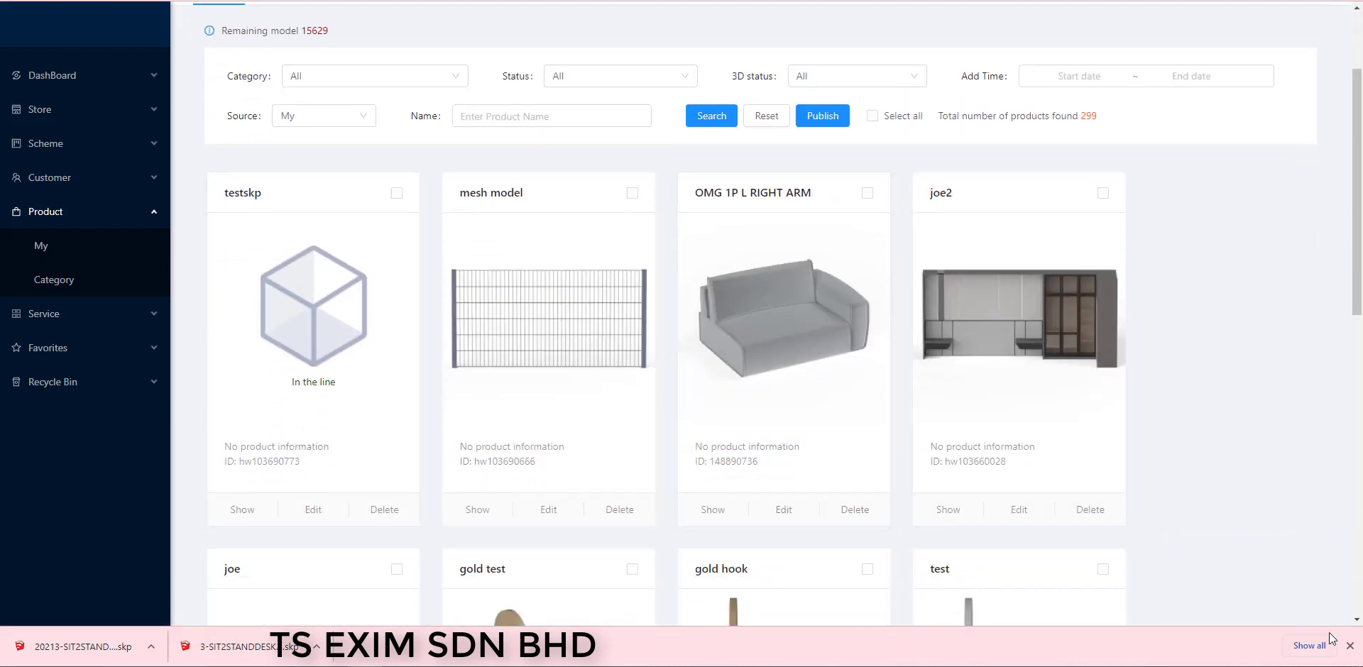
{"action": "left_click", "coordinate": [1350, 645]}
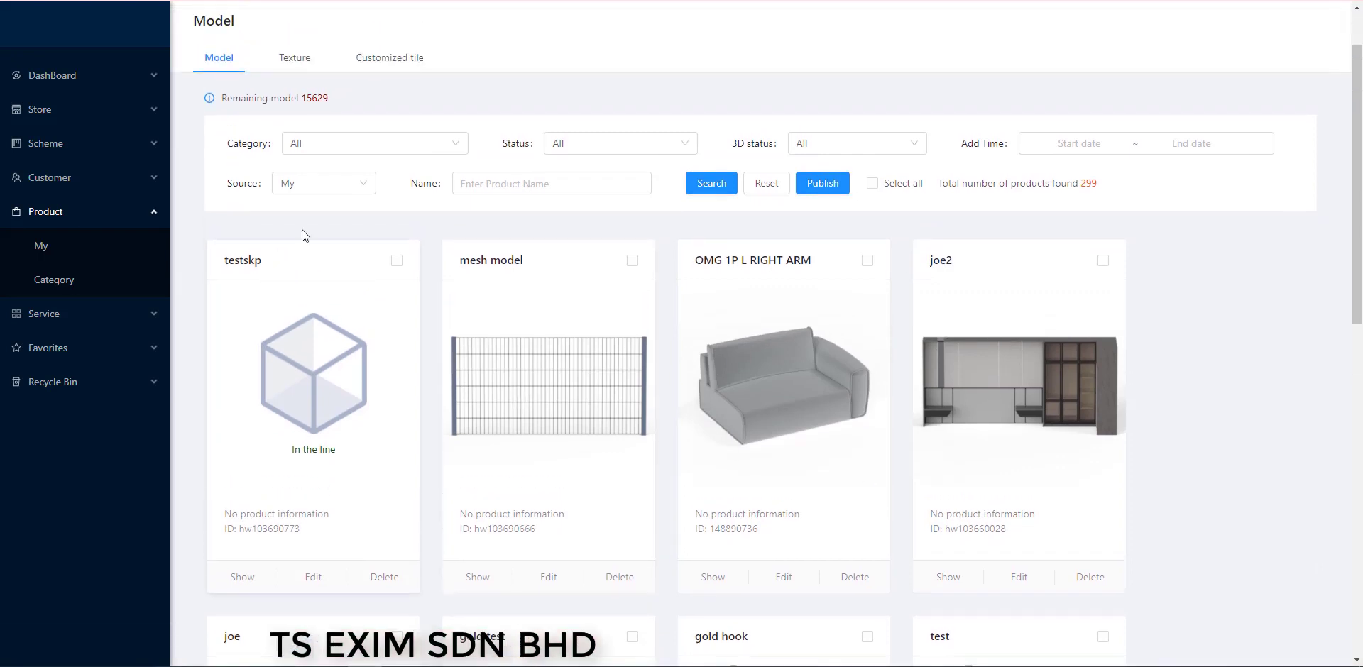
{"action": "scroll", "coordinate": [275, 228], "scroll_direction": "up", "scroll_amount": 1}
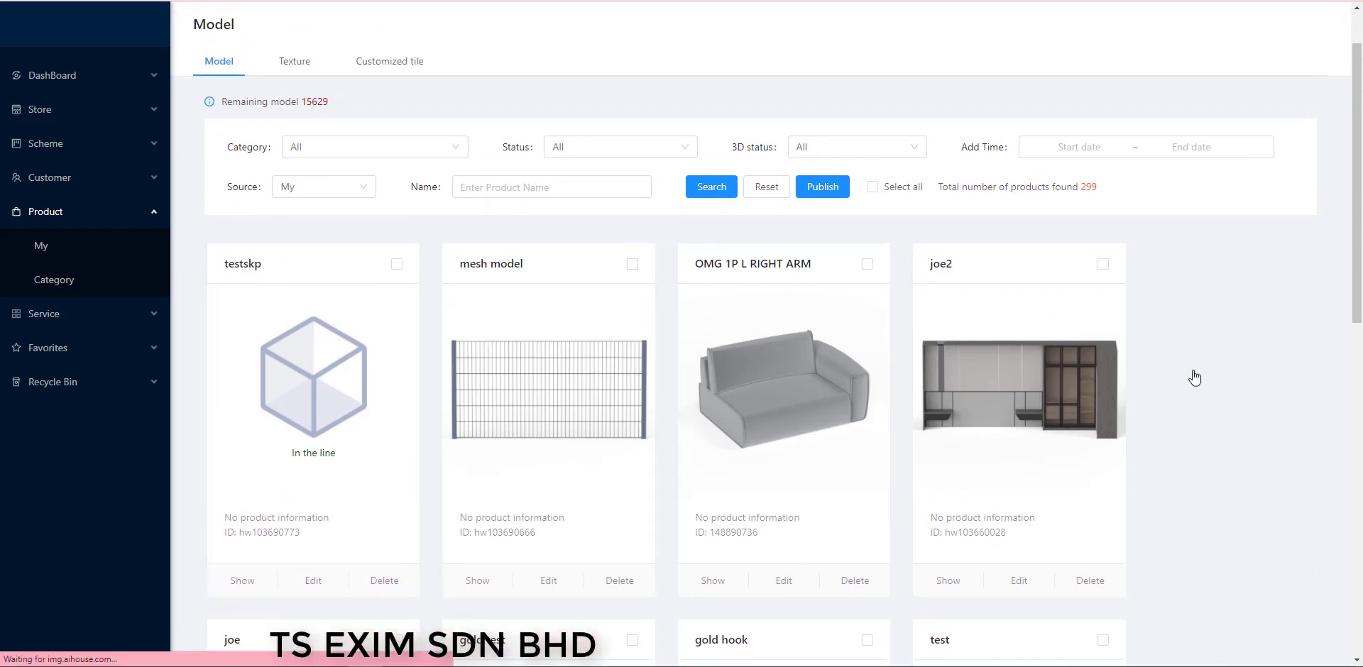